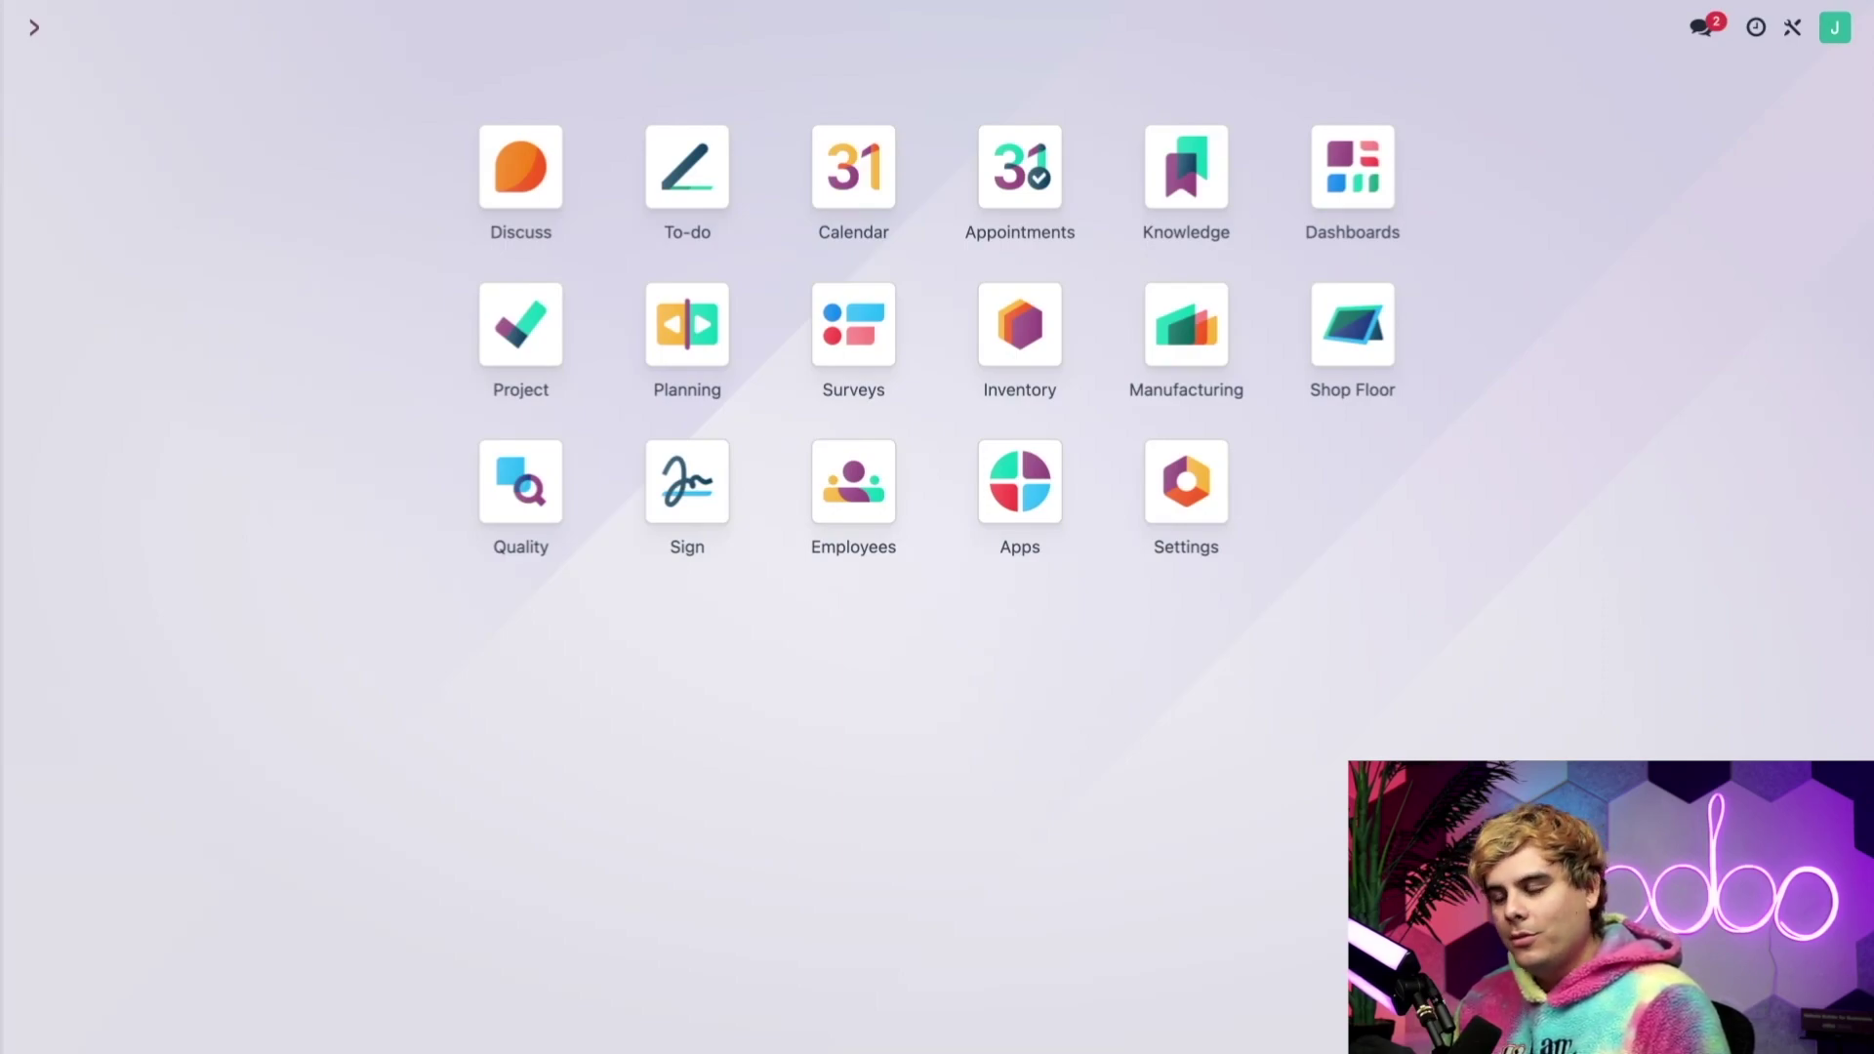
Review the Spiritual Advisor employee's HR settings: hourly cost $40.00 and attendance PIN code.
{"action": "left_click", "coordinate": [845, 481]}
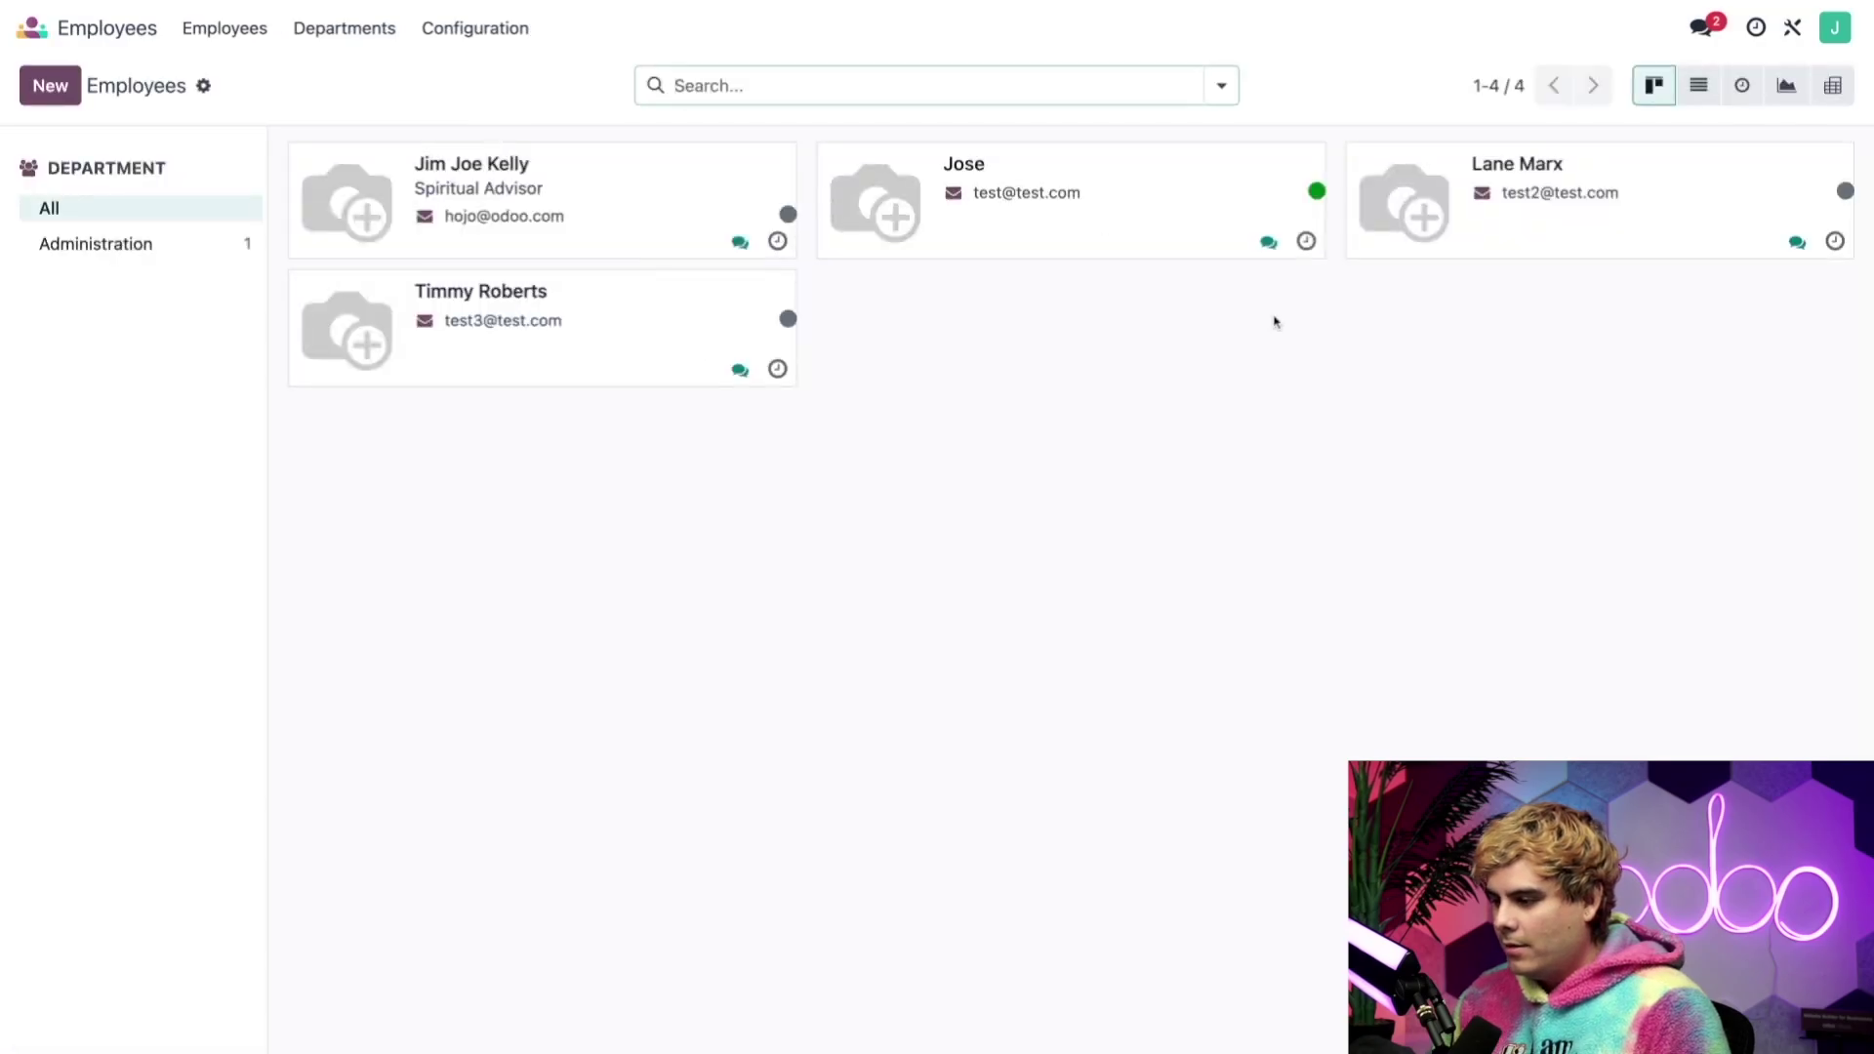
{"action": "left_click", "coordinate": [673, 212]}
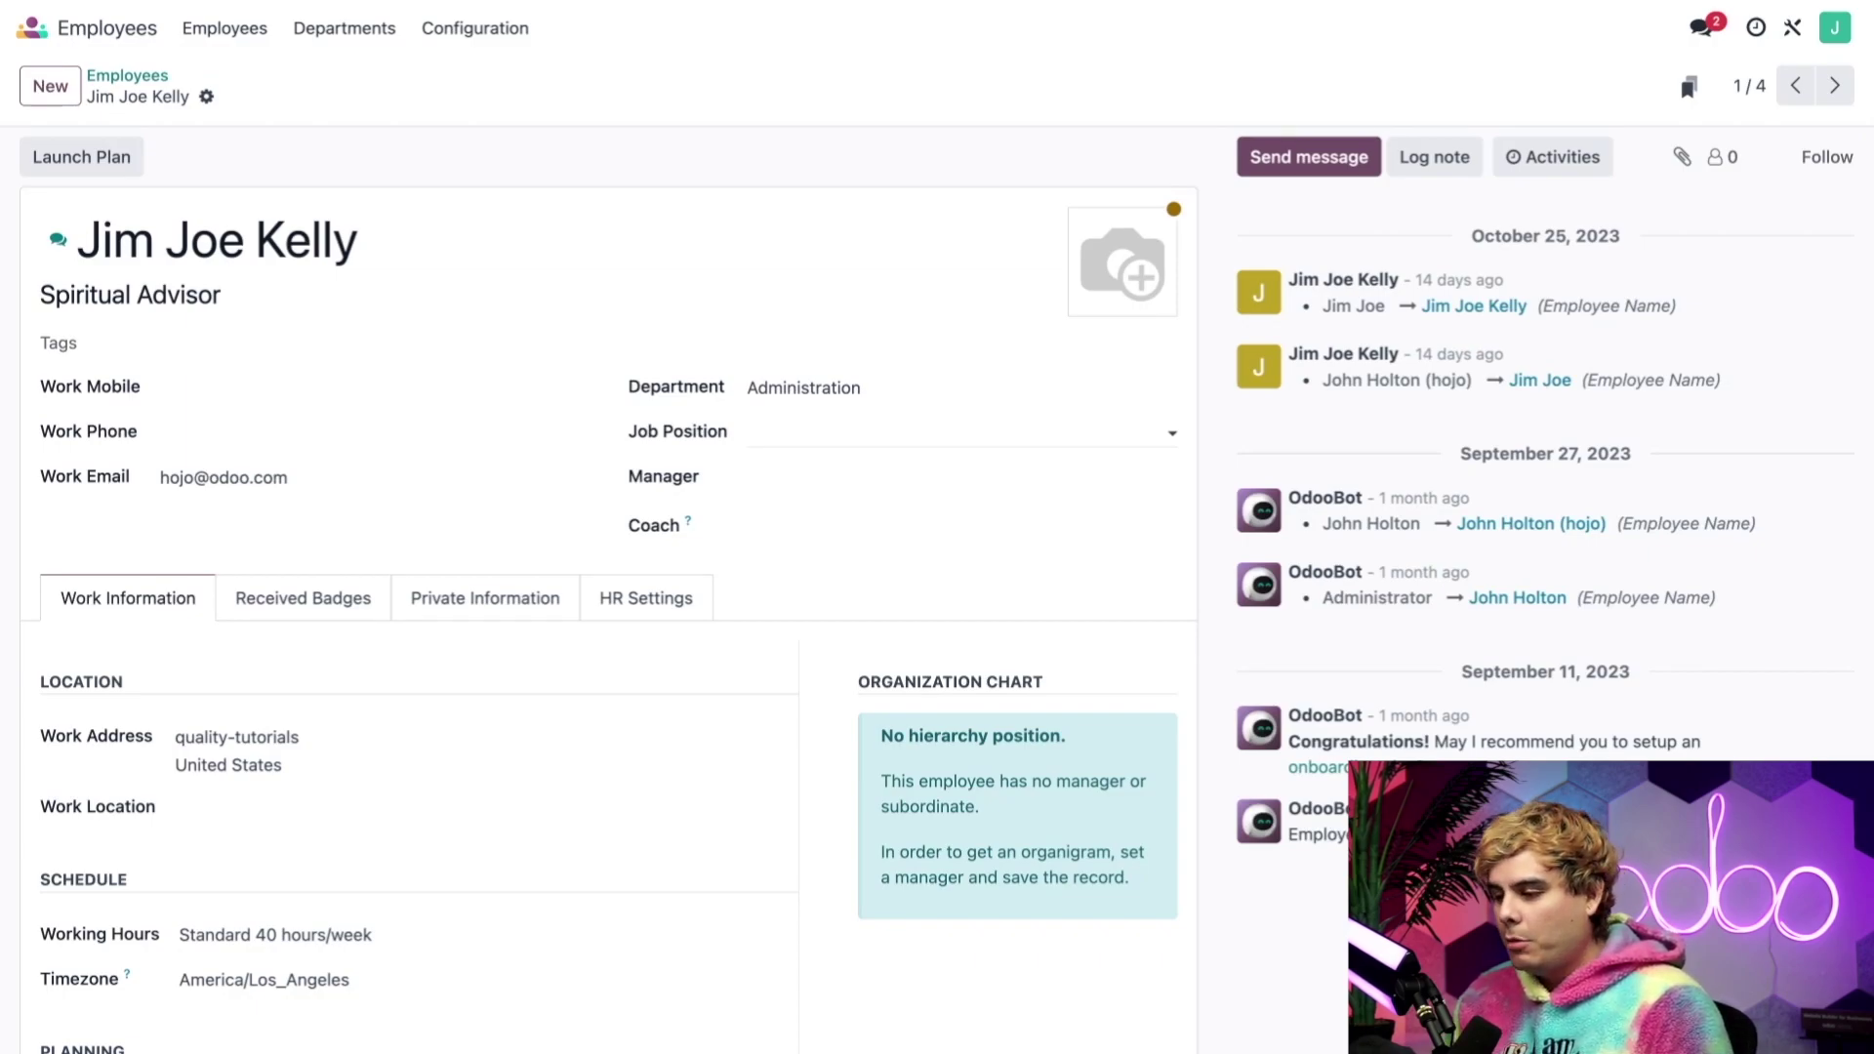
{"action": "left_click", "coordinate": [643, 604]}
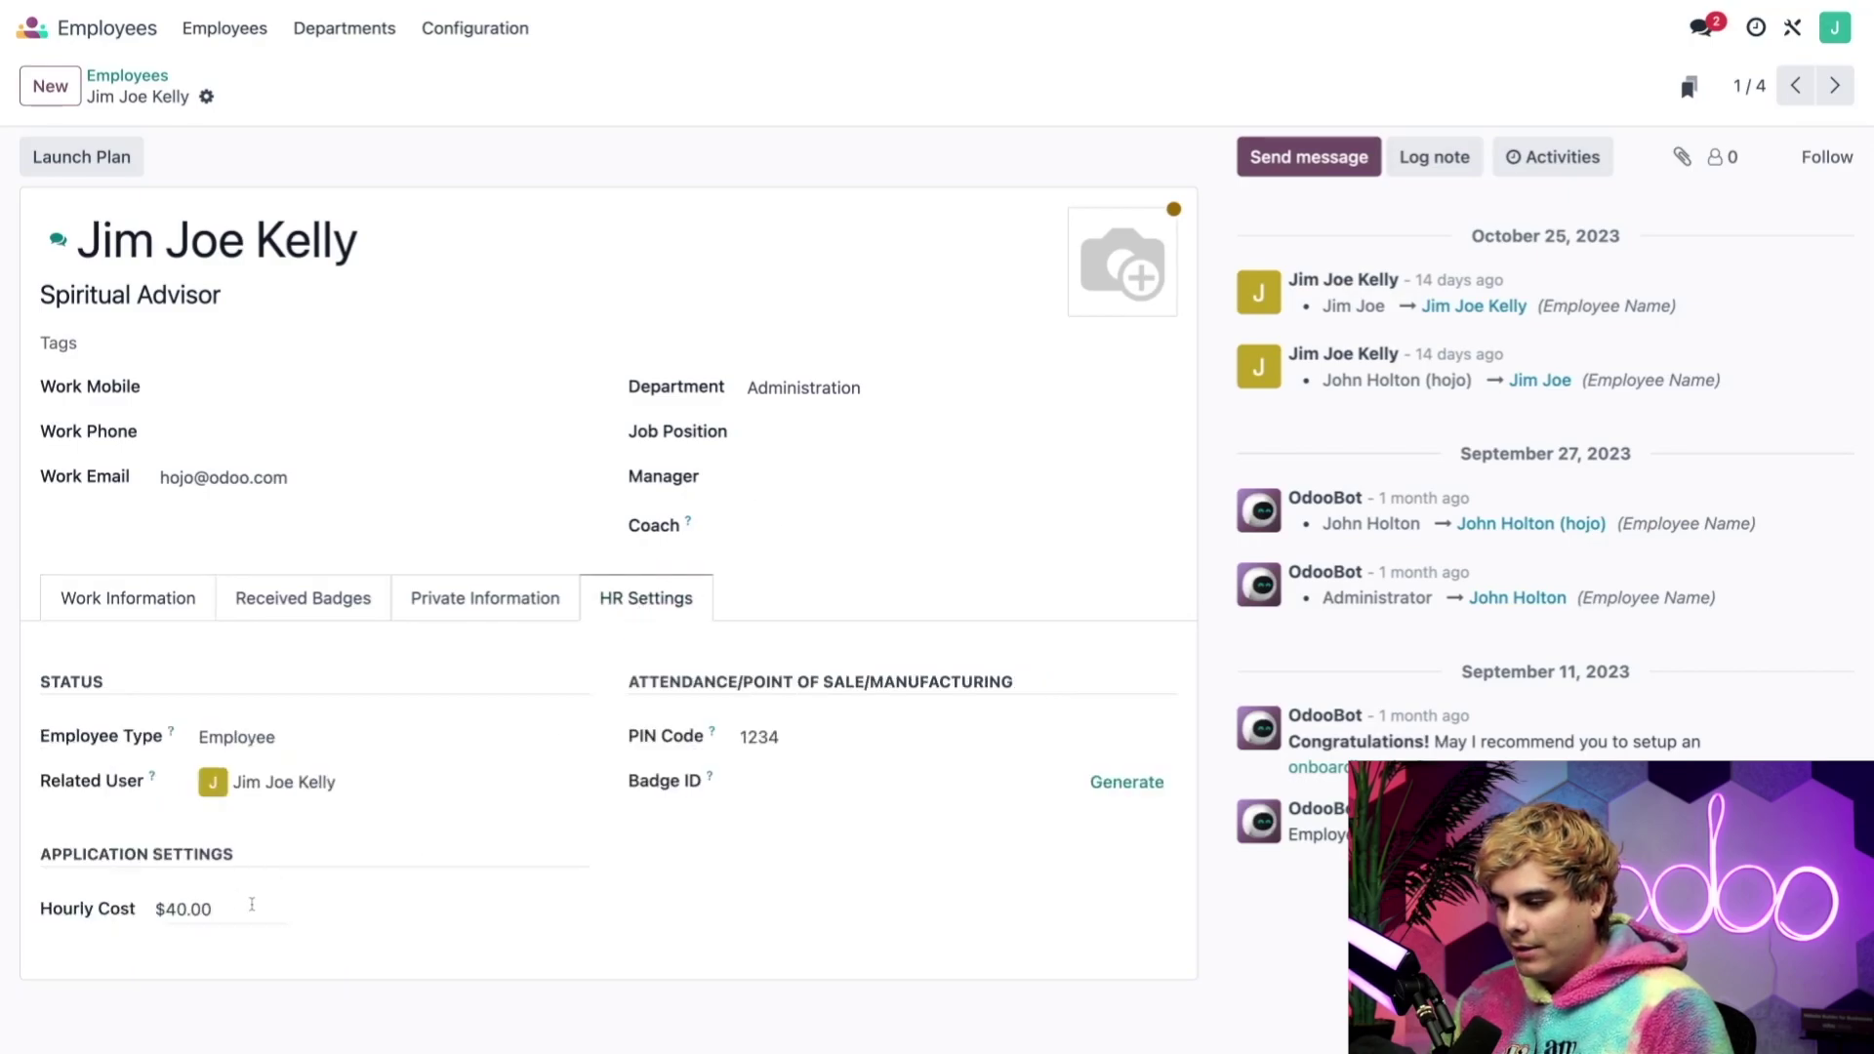
{"action": "left_click", "coordinate": [250, 908]}
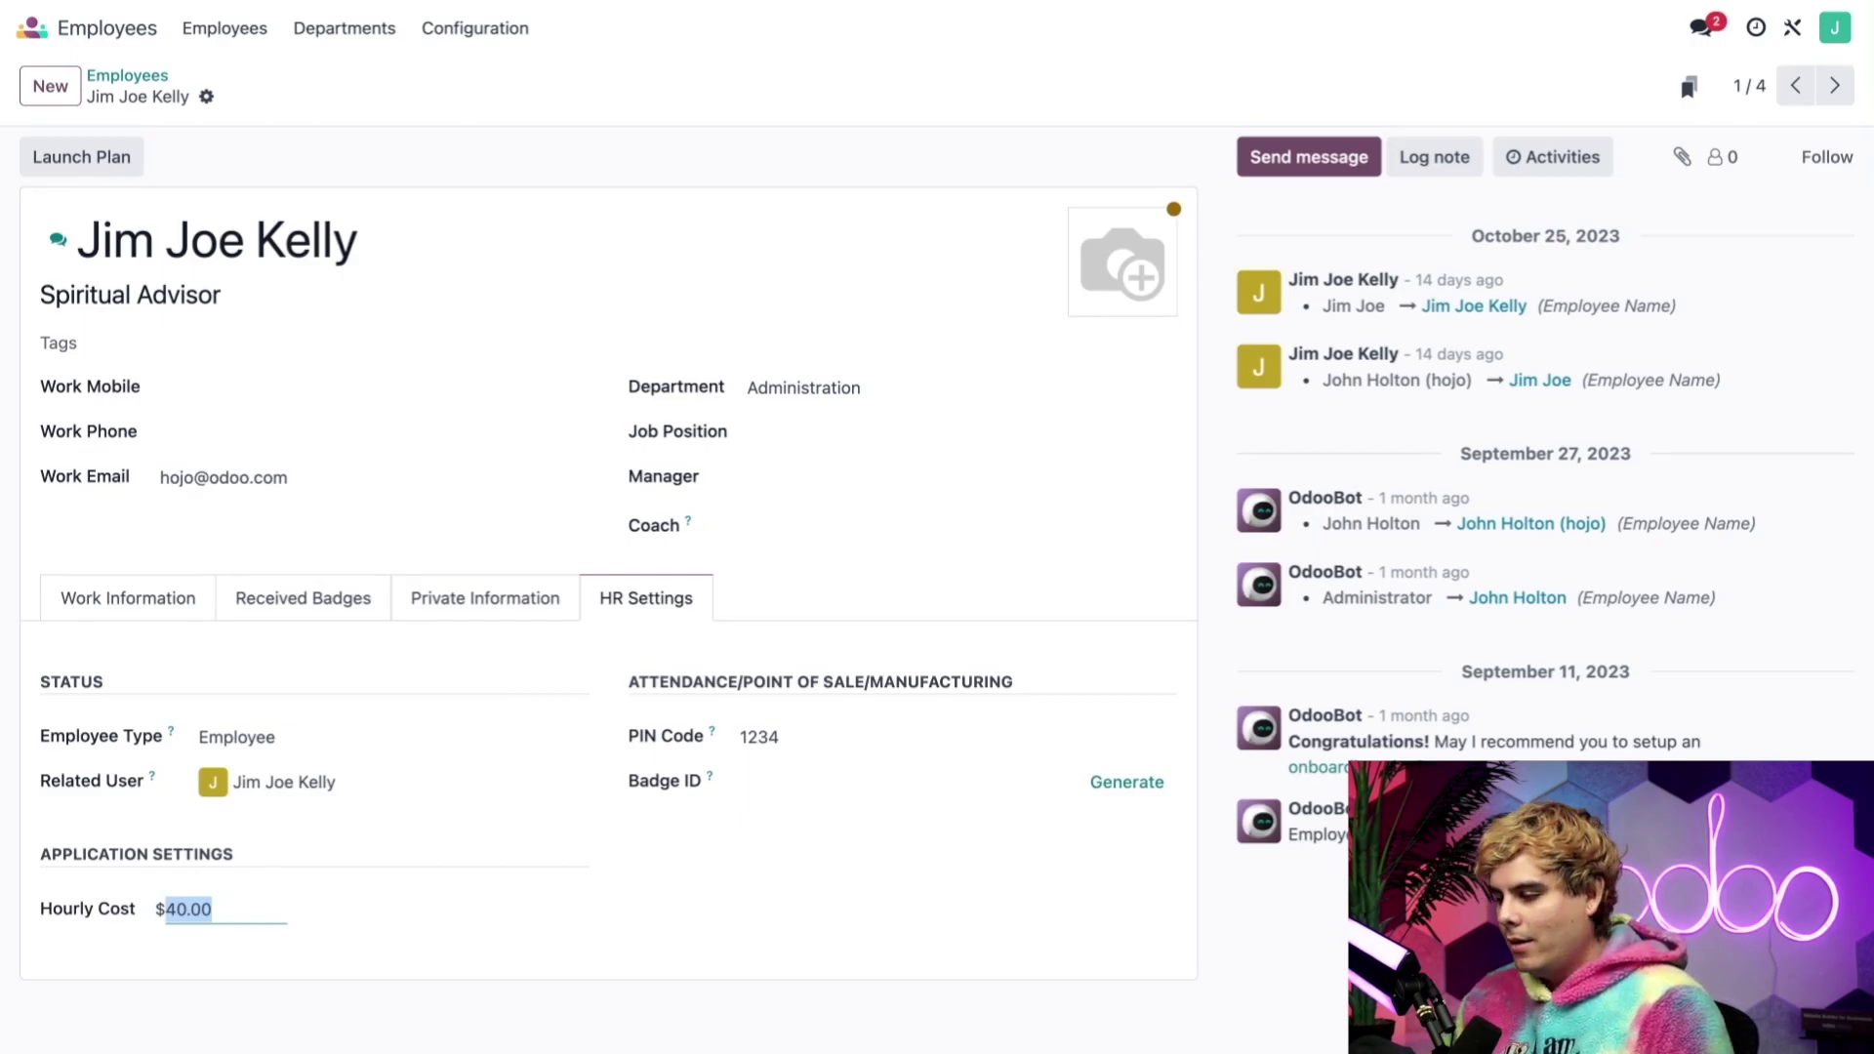
{"action": "left_click", "coordinate": [791, 744]}
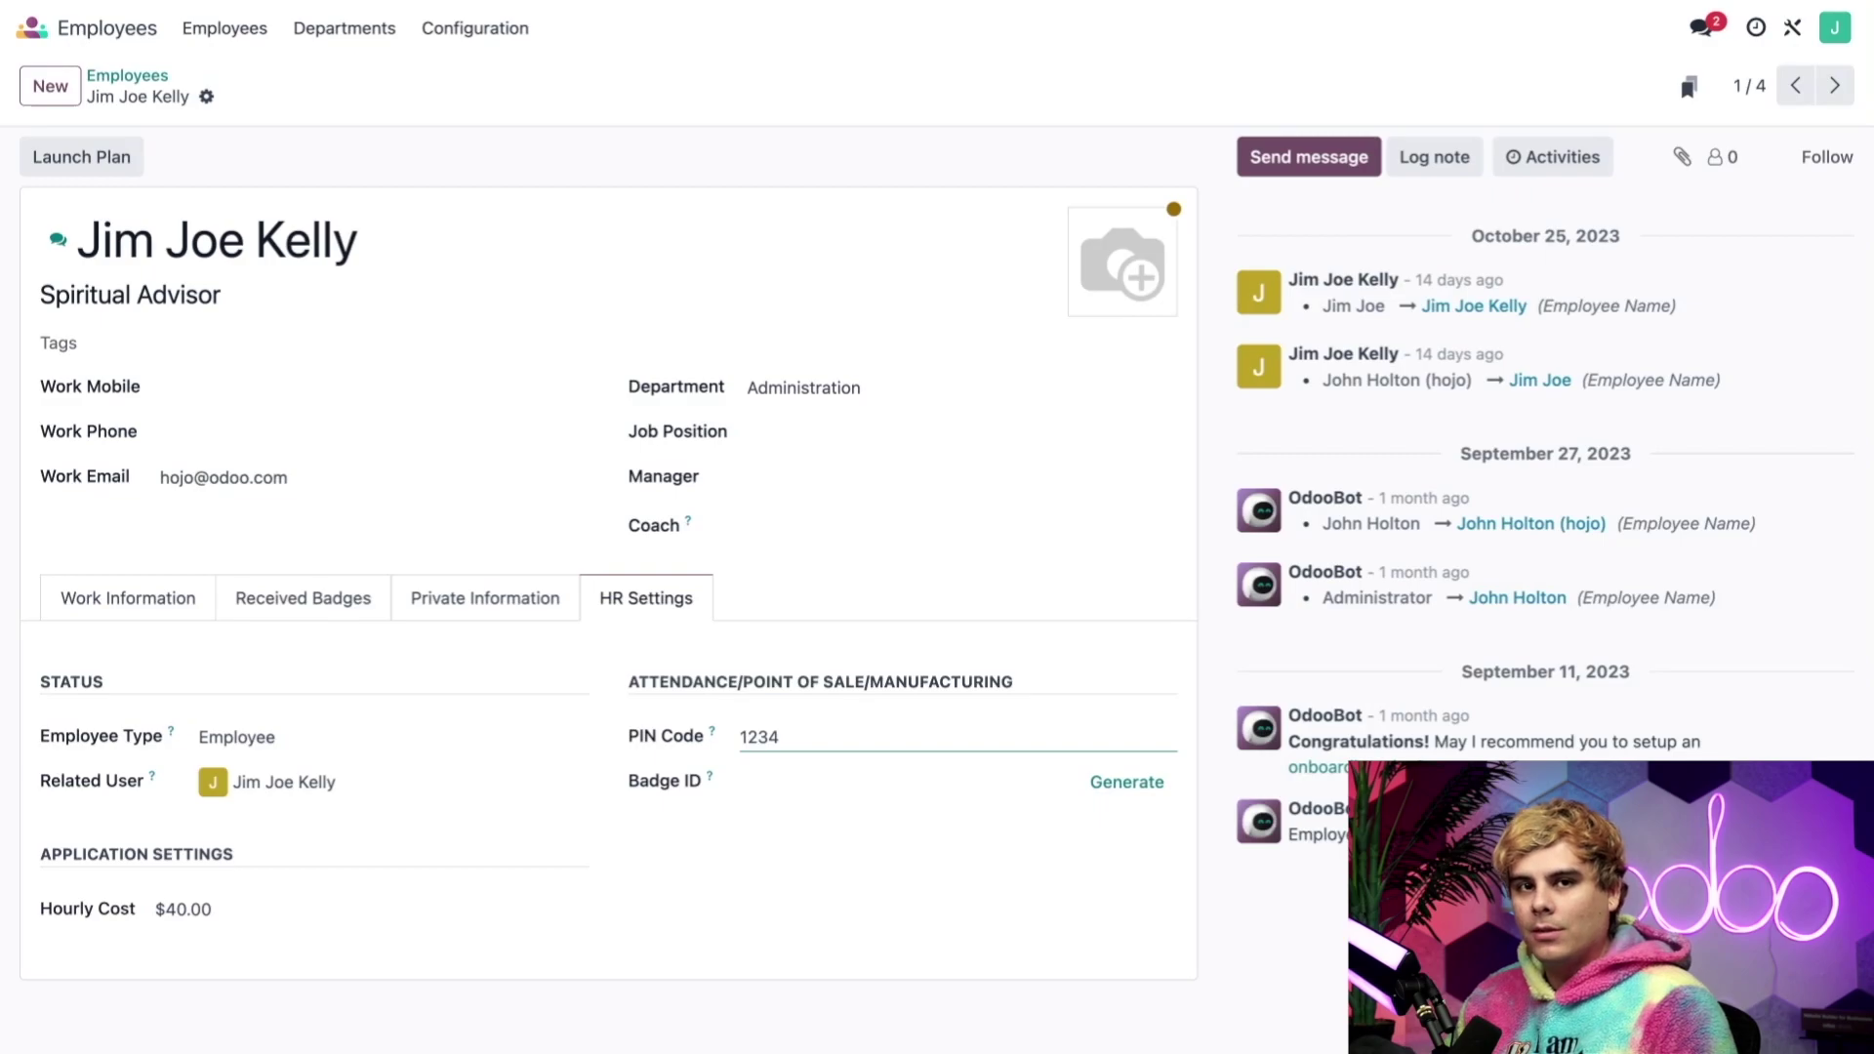
Open the Paint Station work center (20.00 per hour) from Manufacturing's Work Centers list.
{"action": "left_click", "coordinate": [34, 27]}
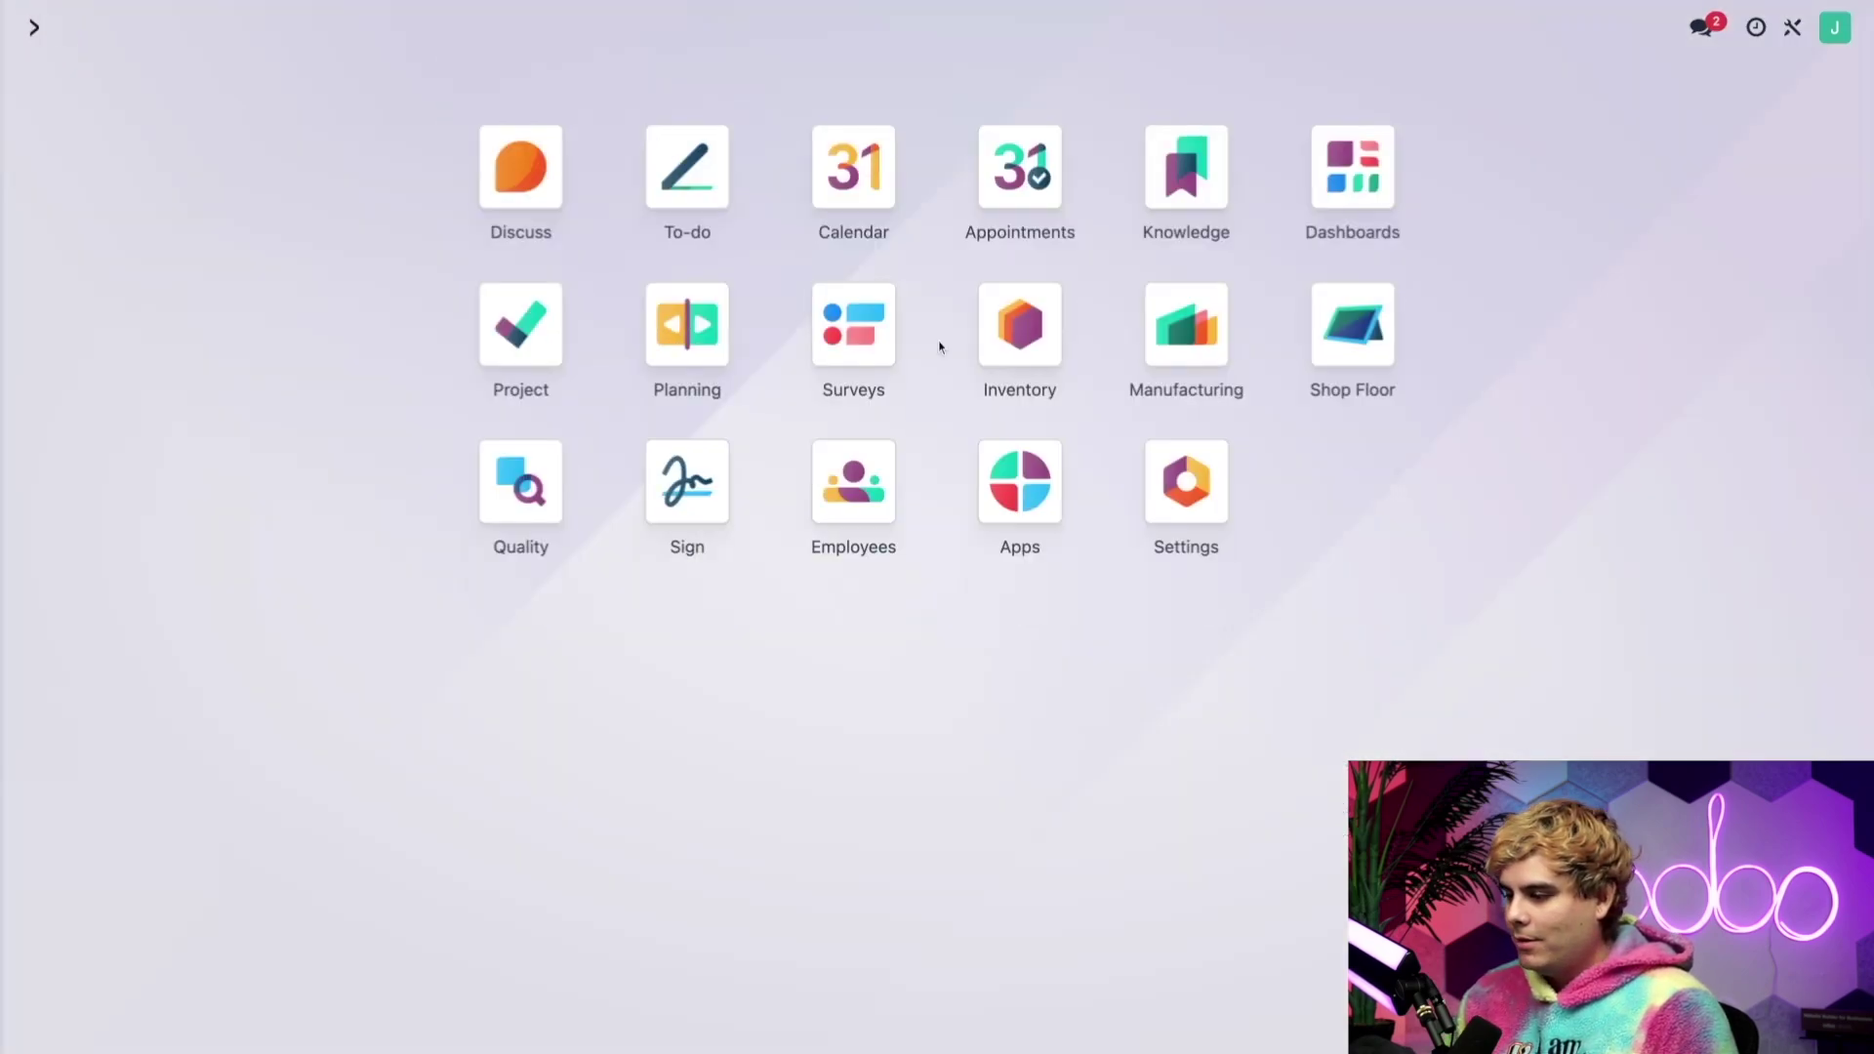
{"action": "left_click", "coordinate": [1186, 332]}
{"action": "left_click", "coordinate": [779, 29]}
{"action": "left_click", "coordinate": [790, 108]}
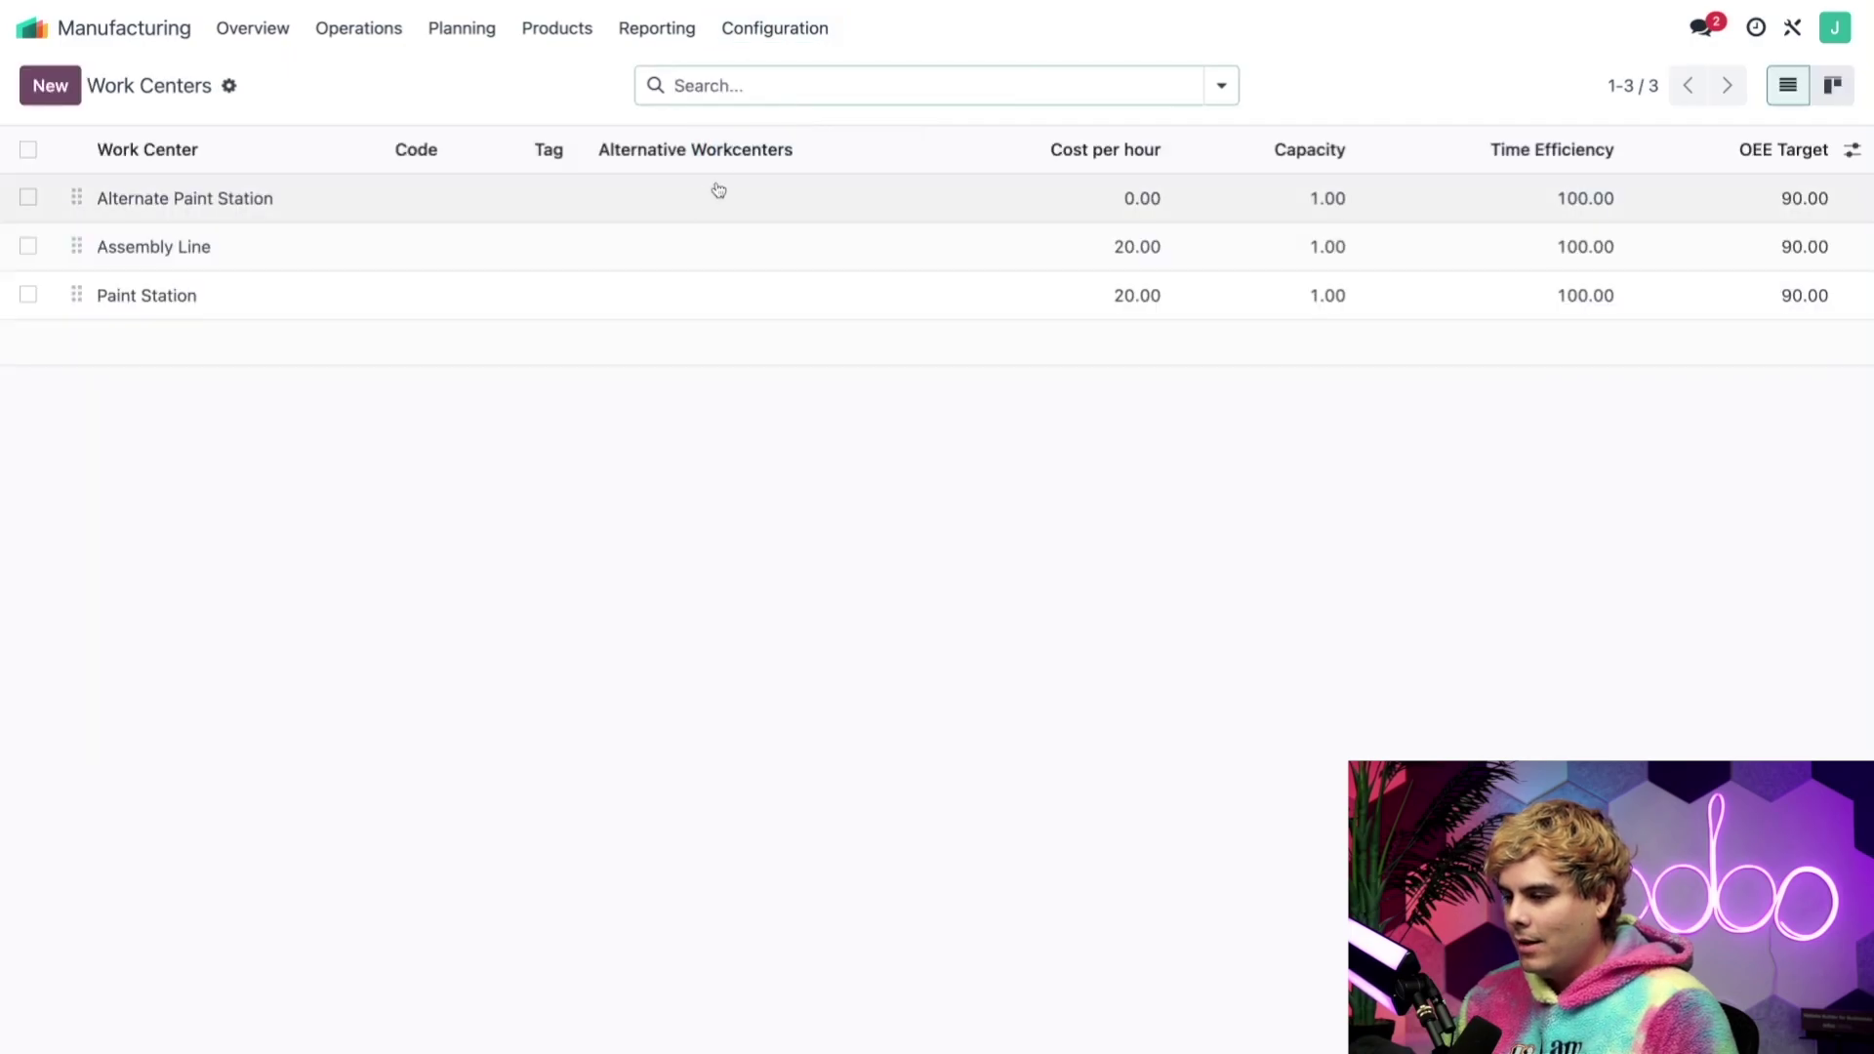
{"action": "left_click", "coordinate": [417, 299]}
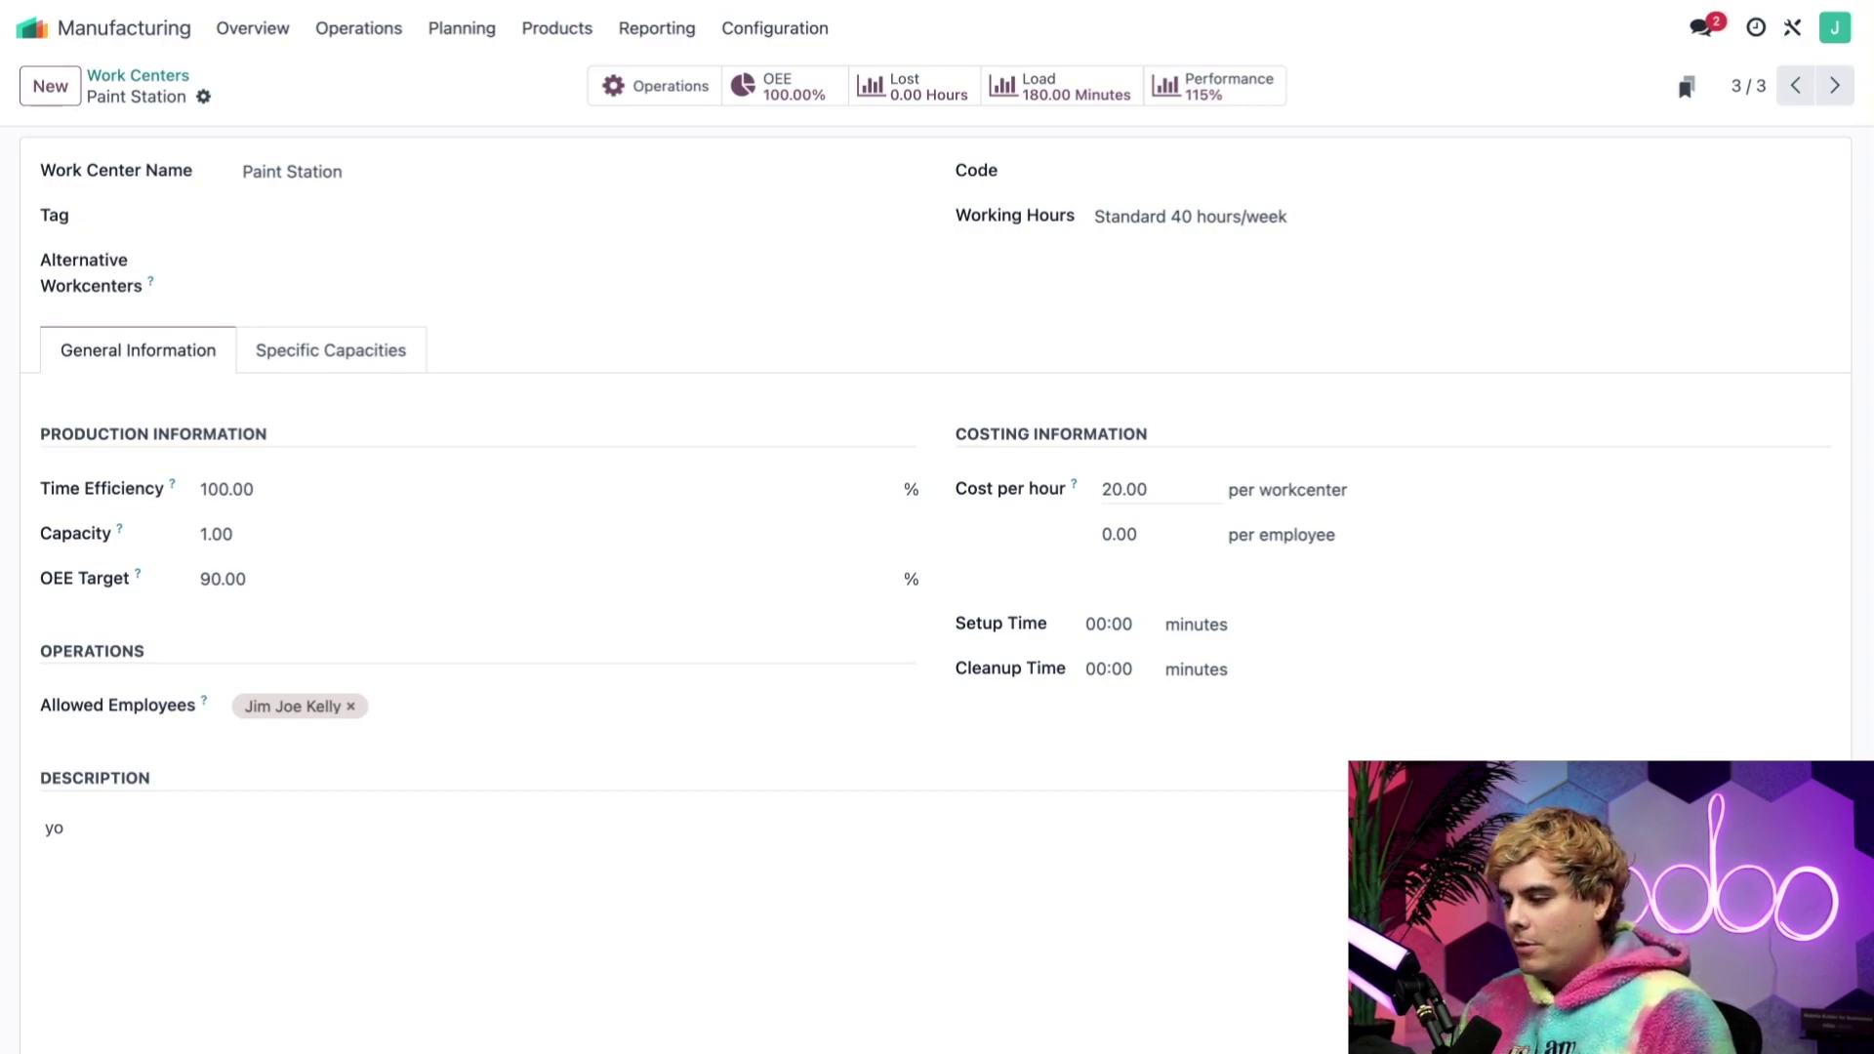
Check the Paint Station's Allowed Employees suggestions and dismiss them without changes.
{"action": "left_click", "coordinate": [125, 708]}
{"action": "left_click", "coordinate": [133, 686]}
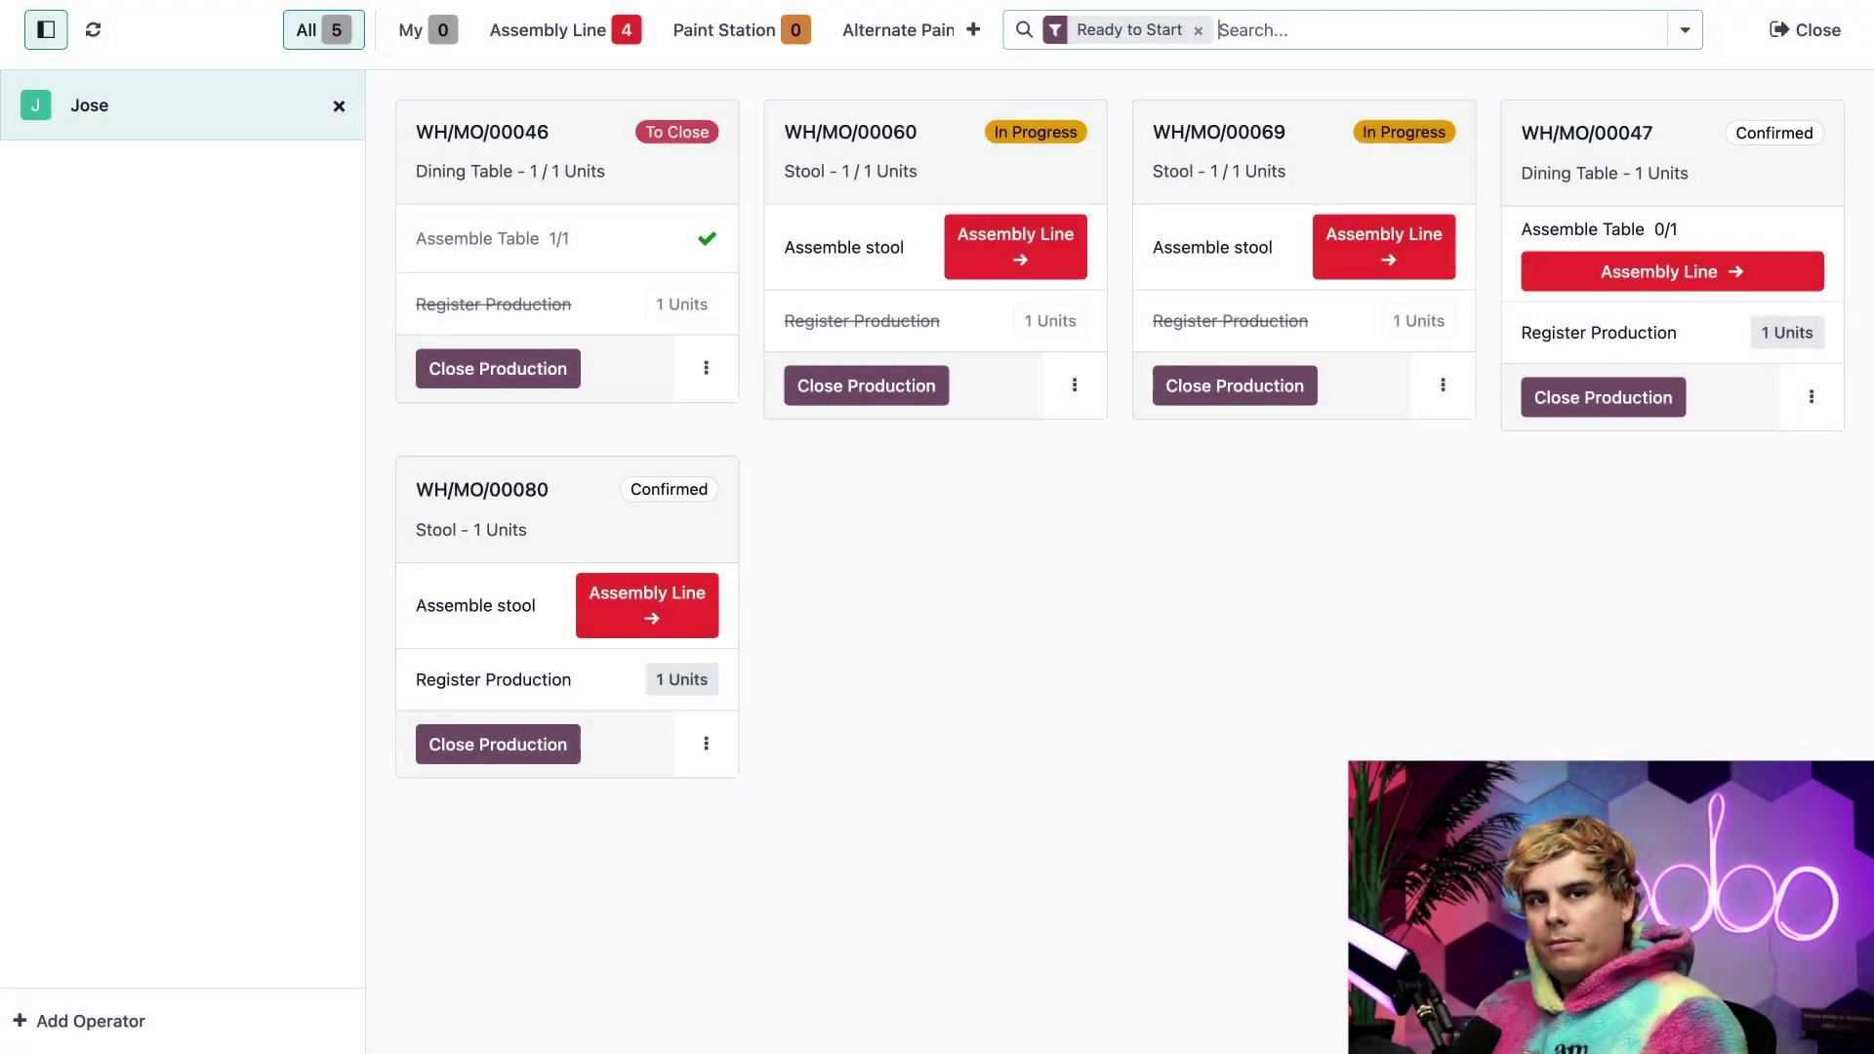
Filter the Shop Floor to order 80 and show WH/MO/00080's Assemble stool work order on Assembly Line.
{"action": "left_click", "coordinate": [151, 319]}
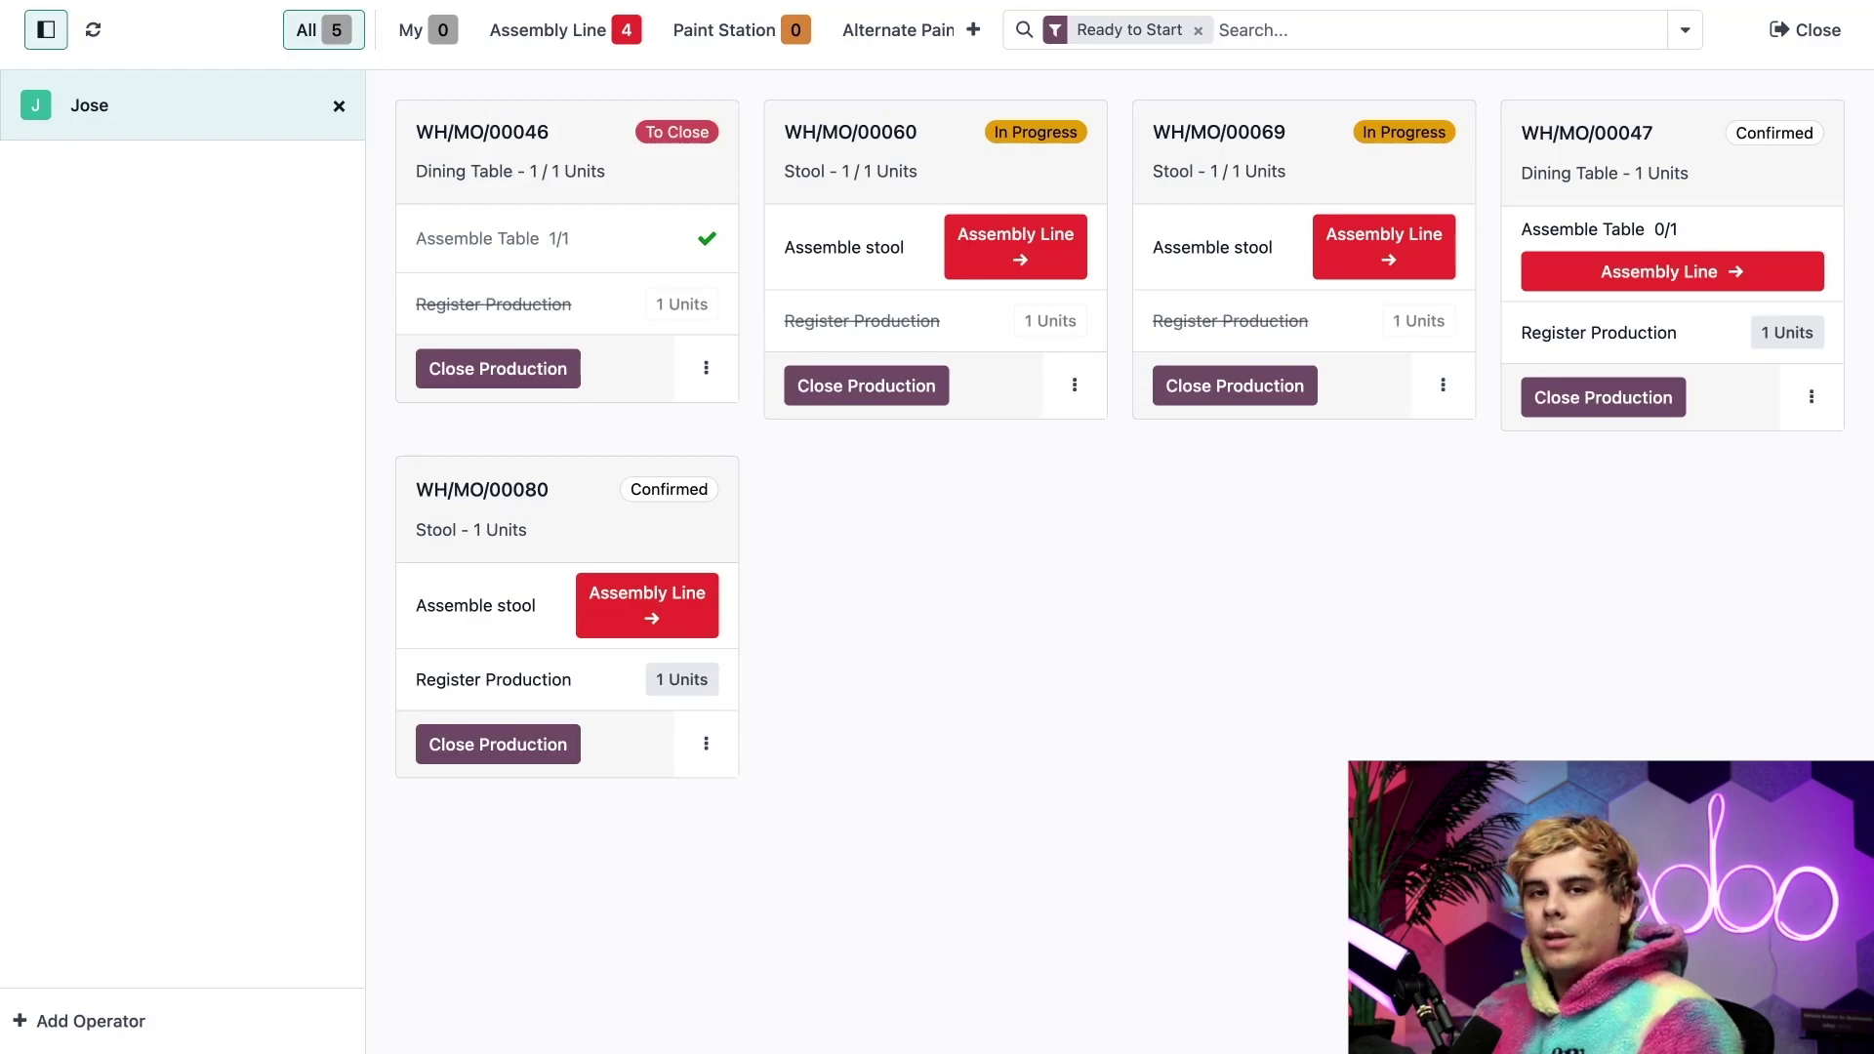
{"action": "left_click", "coordinate": [1306, 18]}
{"action": "type", "text": "7"}
{"action": "key", "text": "BackSpace"}
{"action": "type", "text": "80"}
{"action": "key", "text": "Return"}
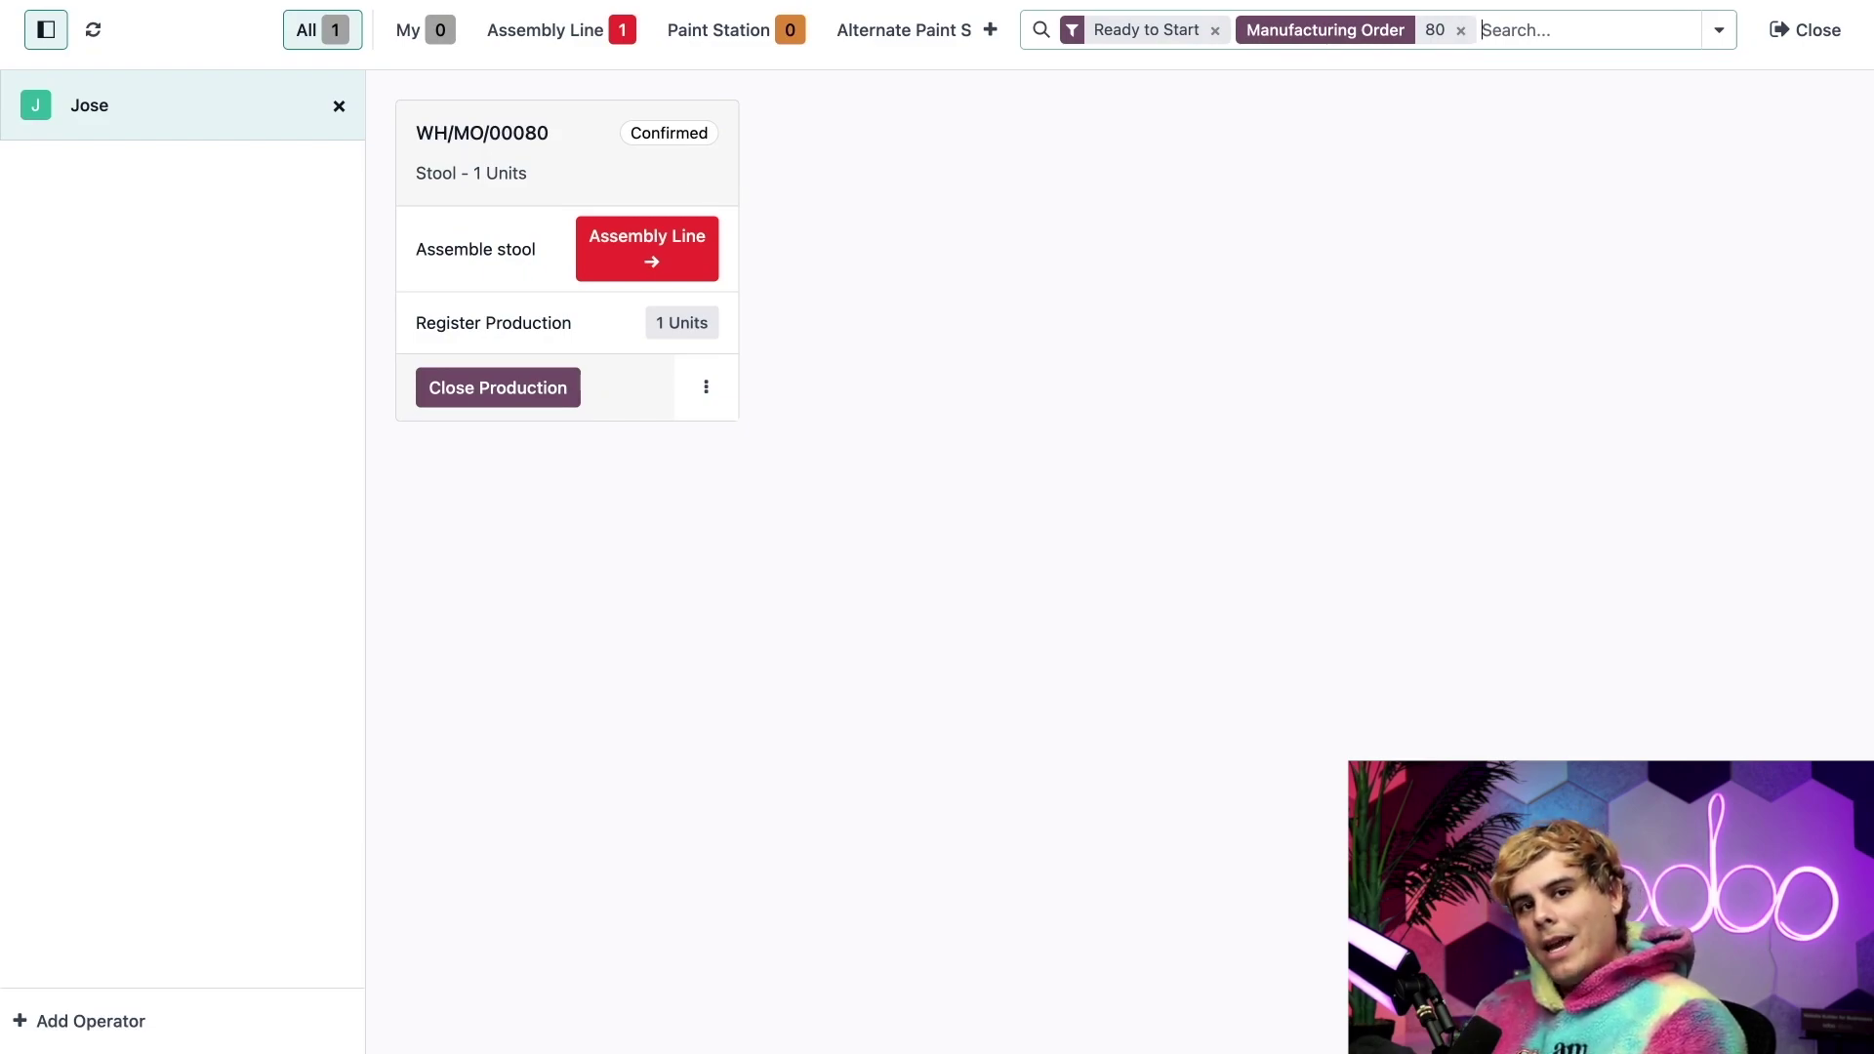
{"action": "left_click", "coordinate": [648, 248]}
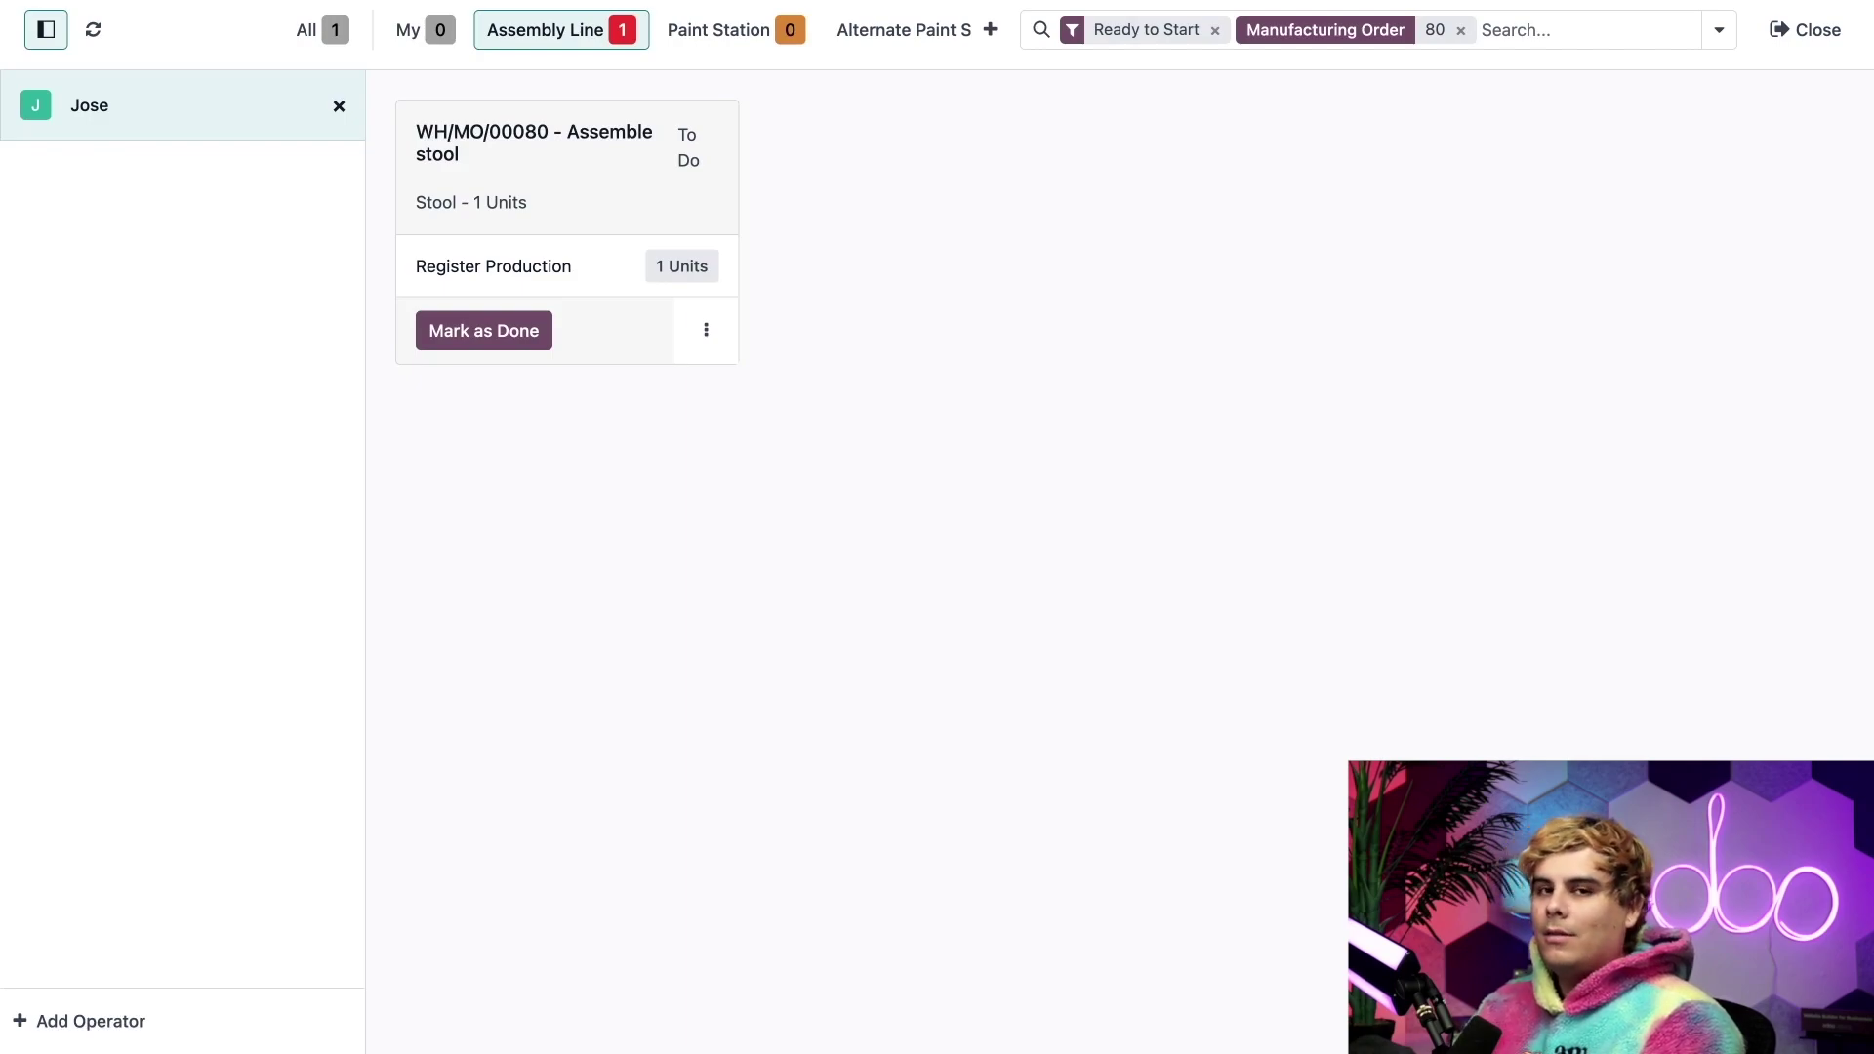
Time the Assemble stool work order for about 27 seconds, then mark it done.
{"action": "left_click", "coordinate": [629, 204]}
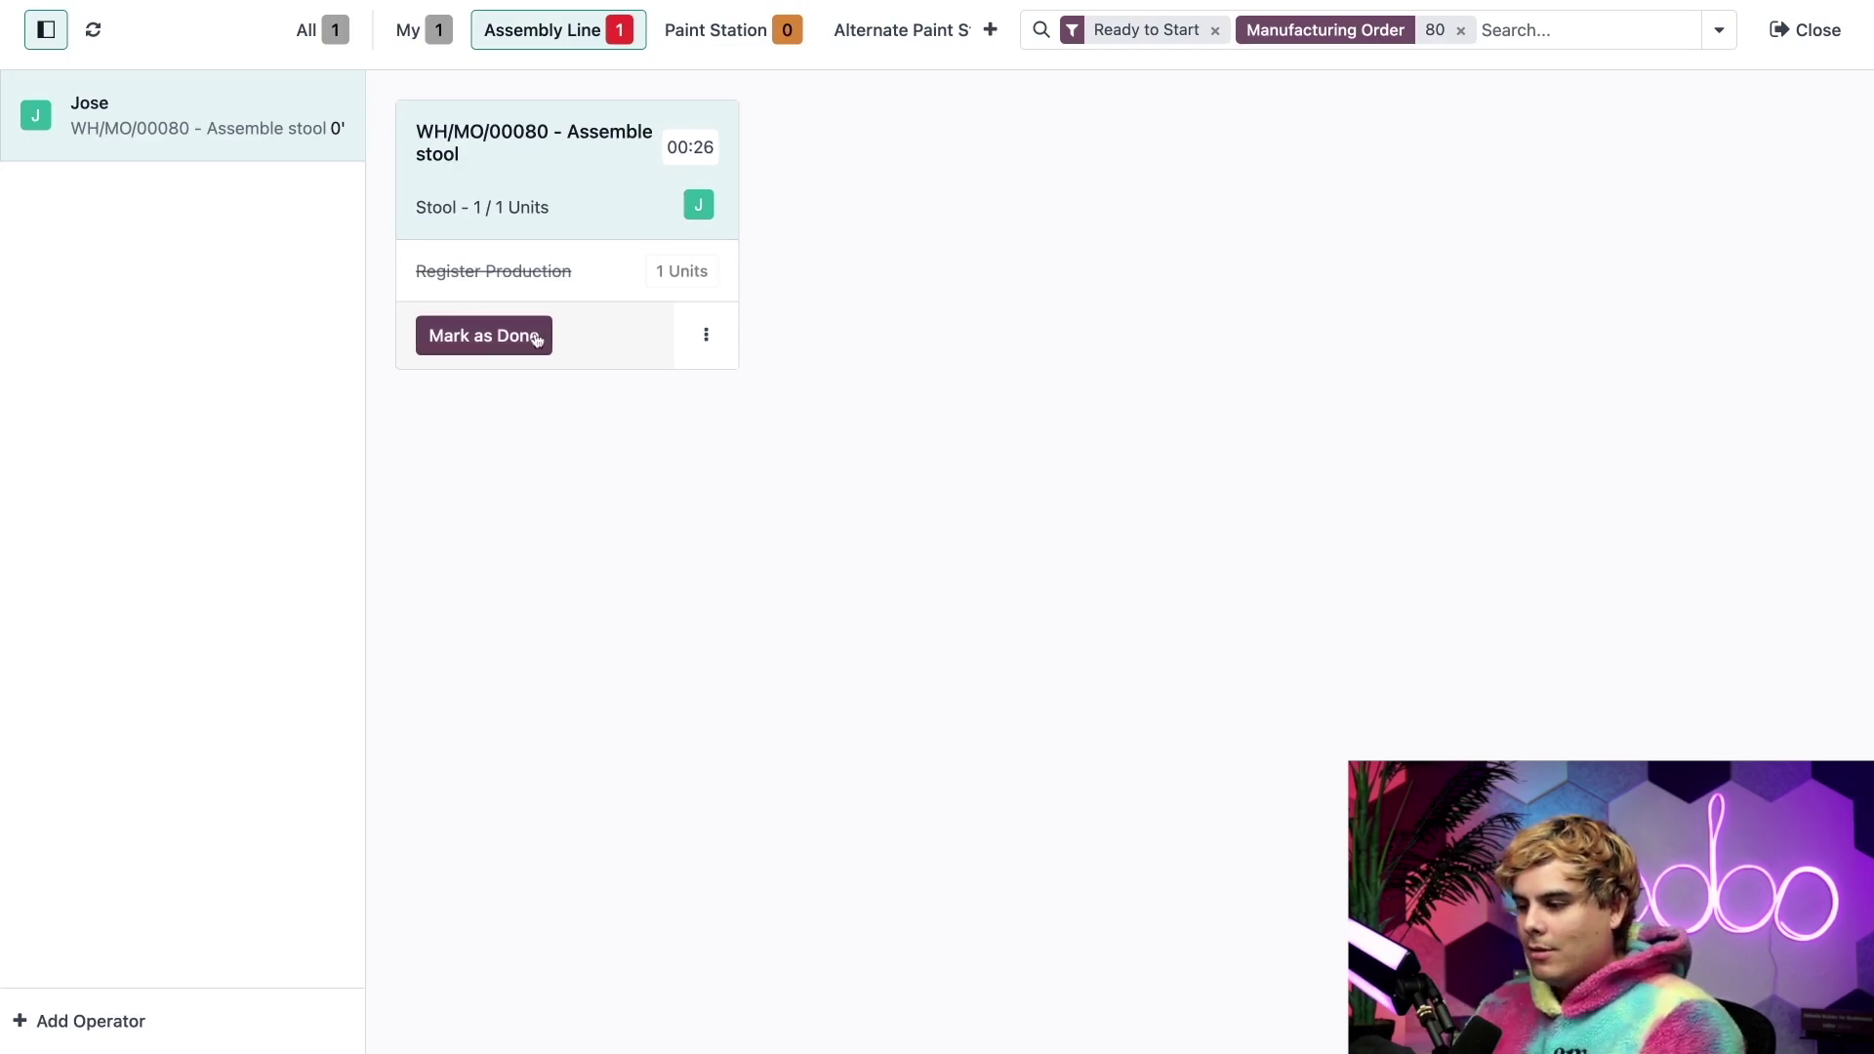
{"action": "left_click", "coordinate": [536, 335]}
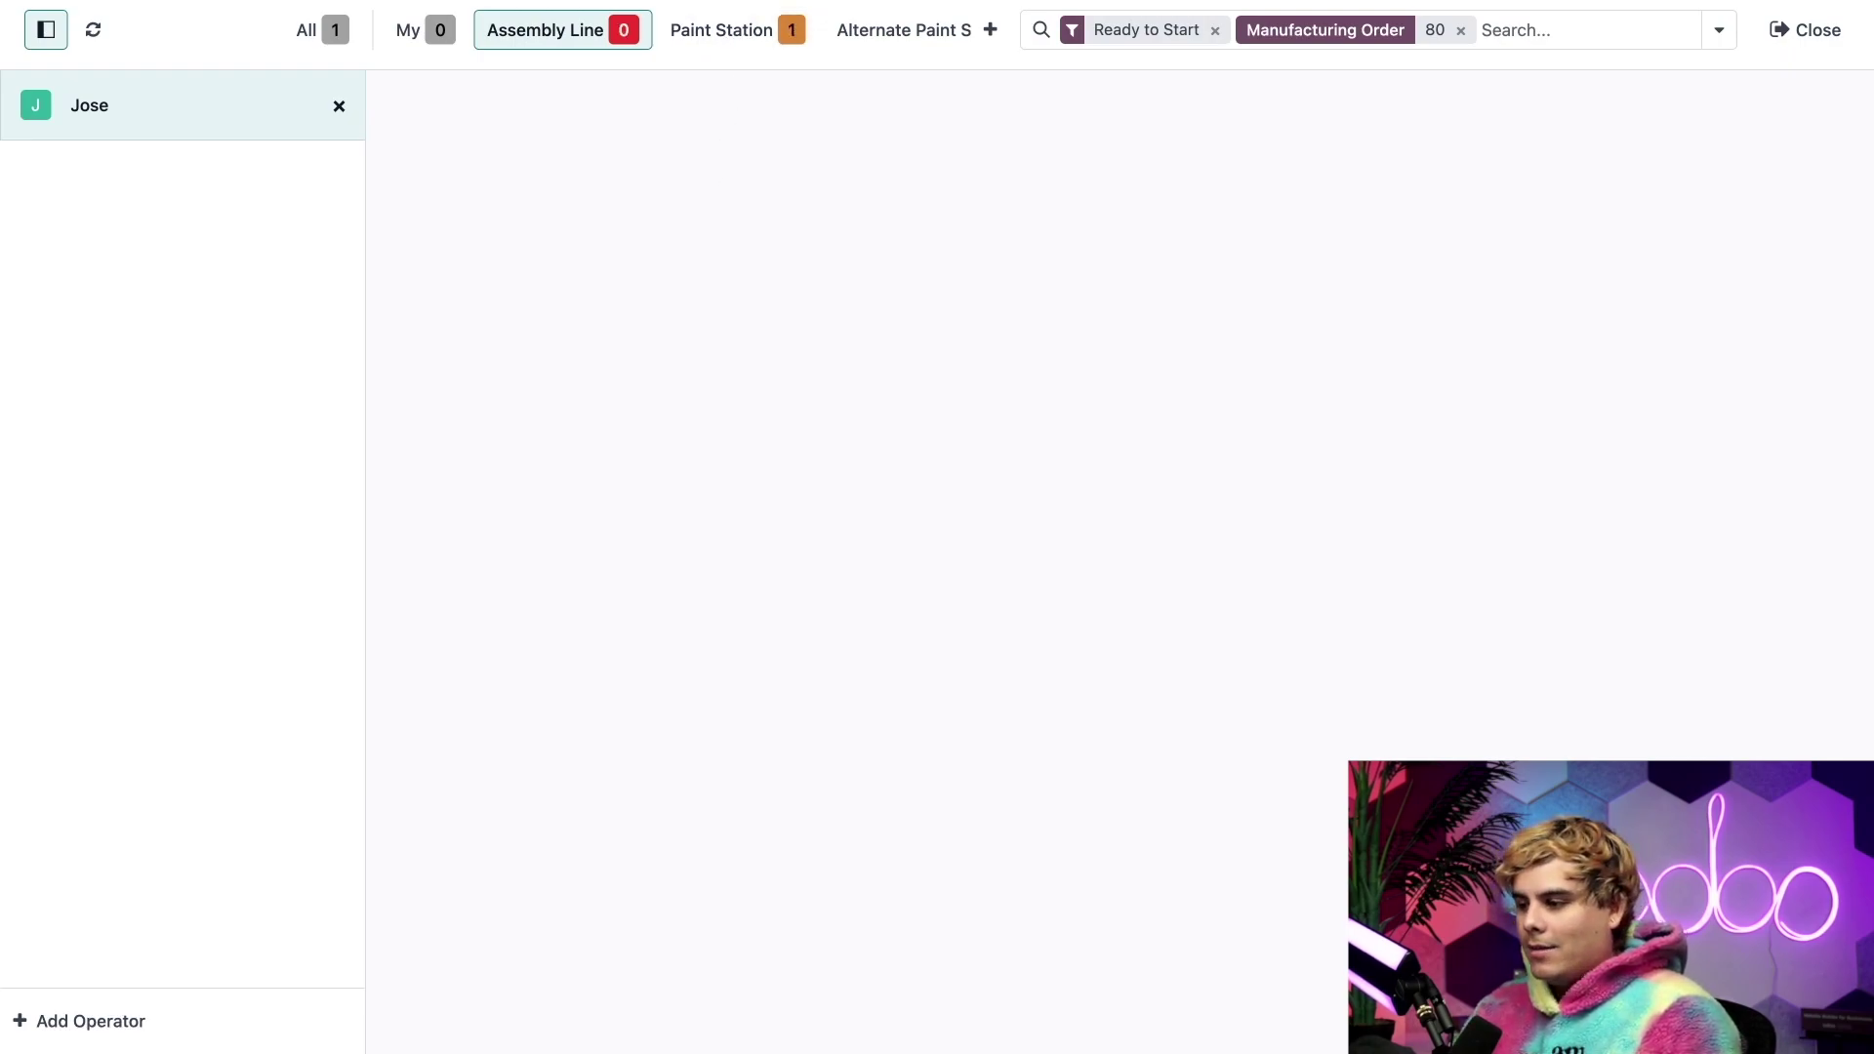
Switch to the Paint Station view showing WH/MO/00080's Paint stool work order.
{"action": "left_click", "coordinate": [736, 39]}
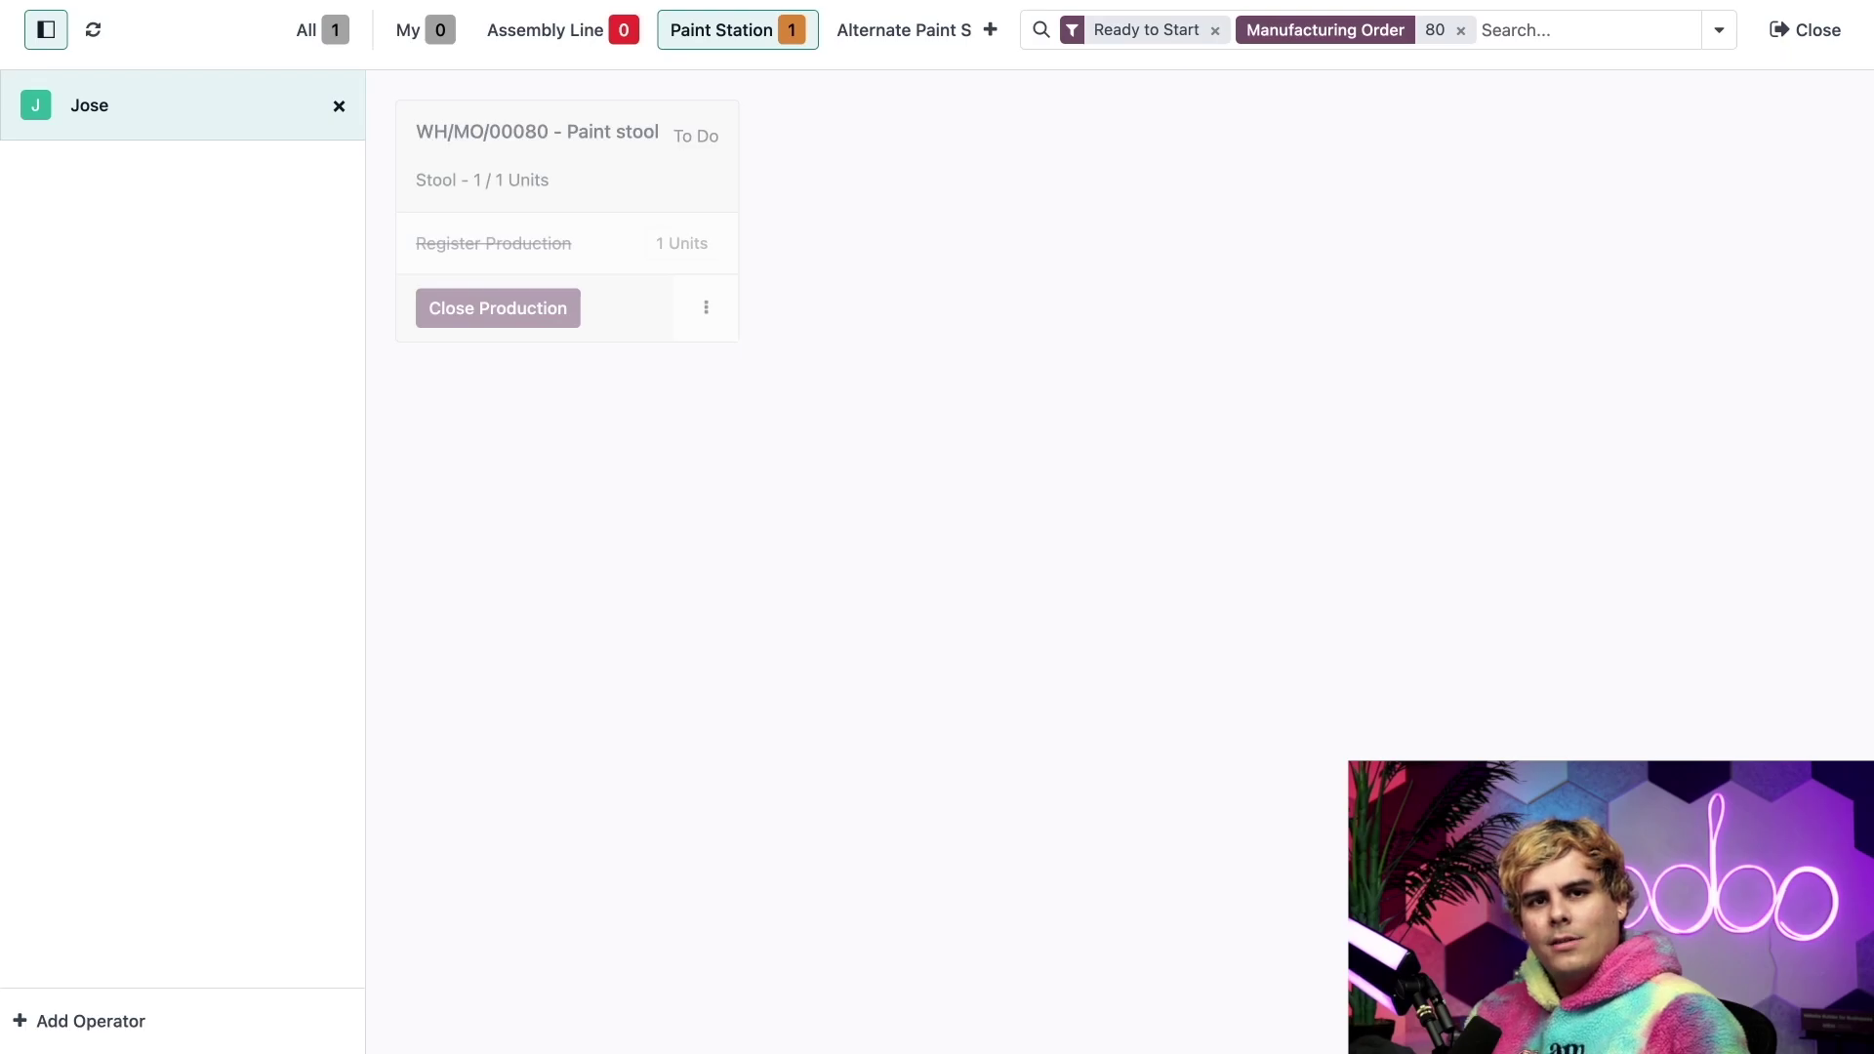
Log in a second employee as operator with their PIN, then run and close the Paint stool work order.
{"action": "left_click", "coordinate": [109, 1018]}
{"action": "left_click", "coordinate": [661, 462]}
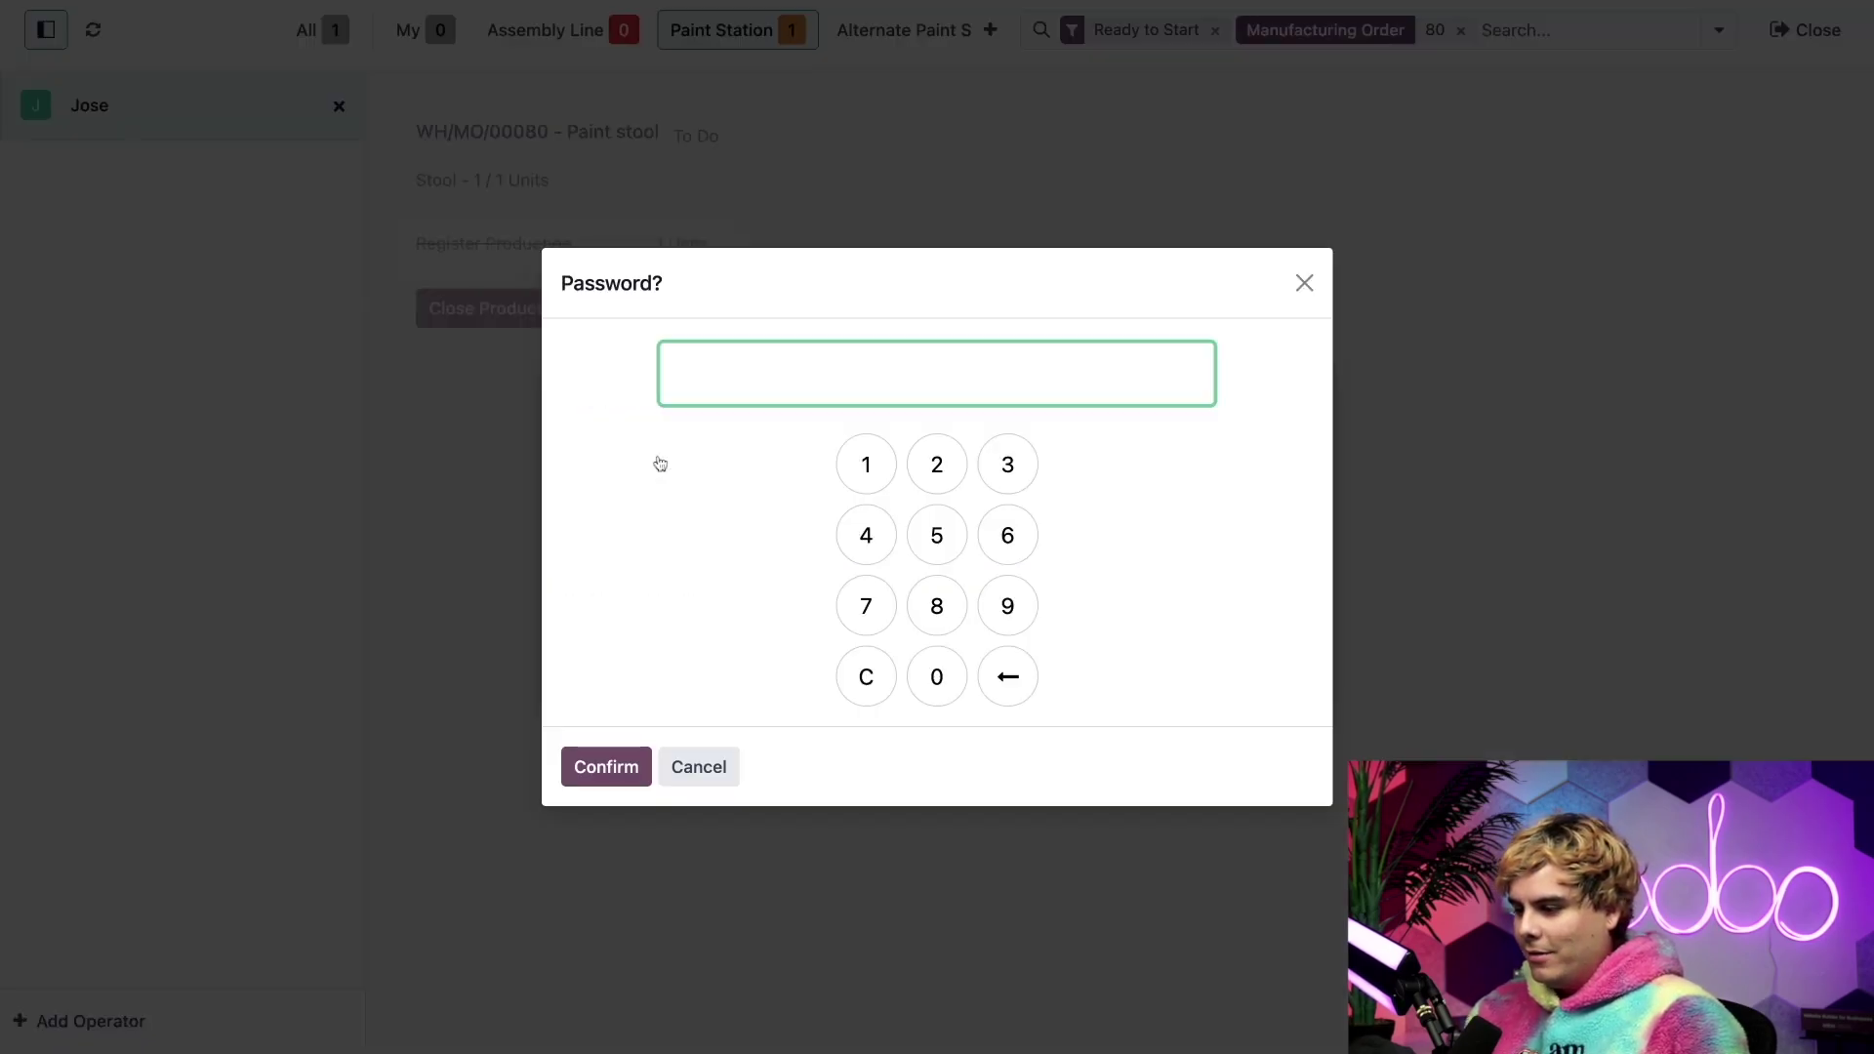
{"action": "left_click", "coordinate": [869, 476]}
{"action": "left_click", "coordinate": [937, 467]}
{"action": "left_click", "coordinate": [1013, 469]}
{"action": "left_click", "coordinate": [858, 535]}
{"action": "left_click", "coordinate": [607, 770]}
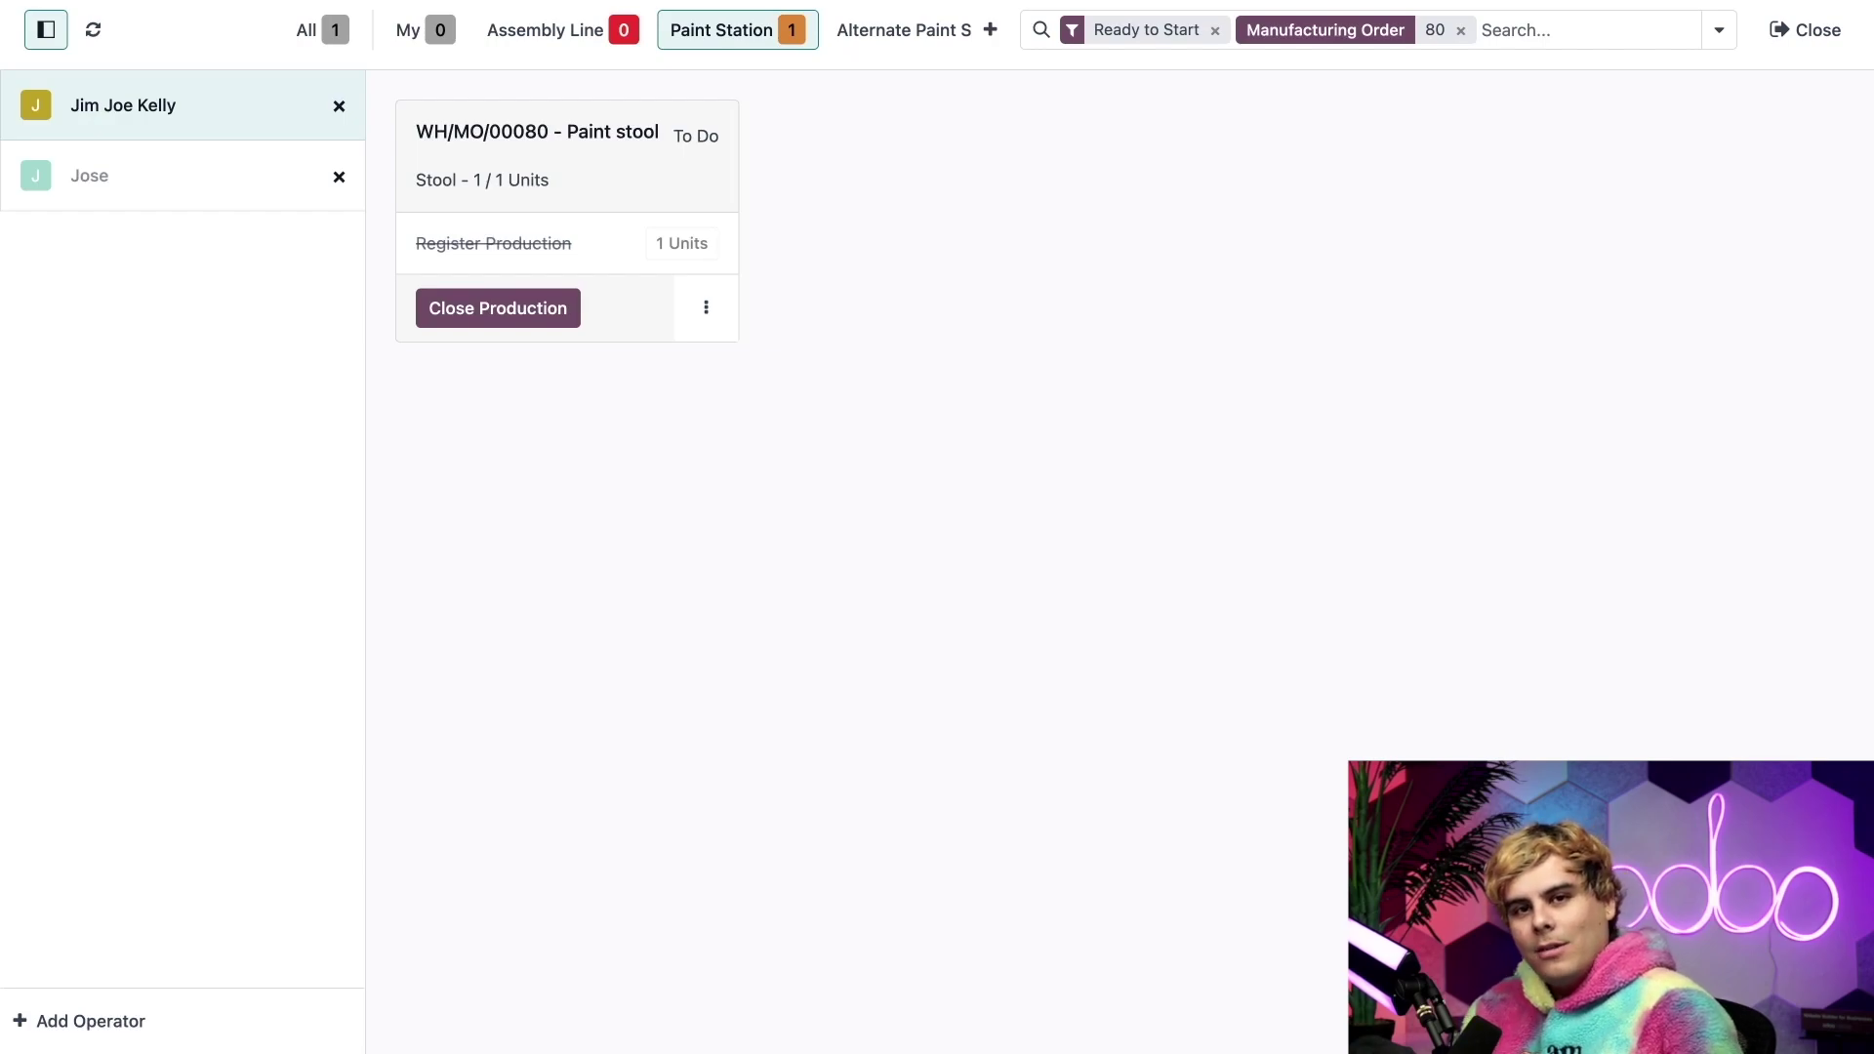
{"action": "left_click", "coordinate": [639, 152]}
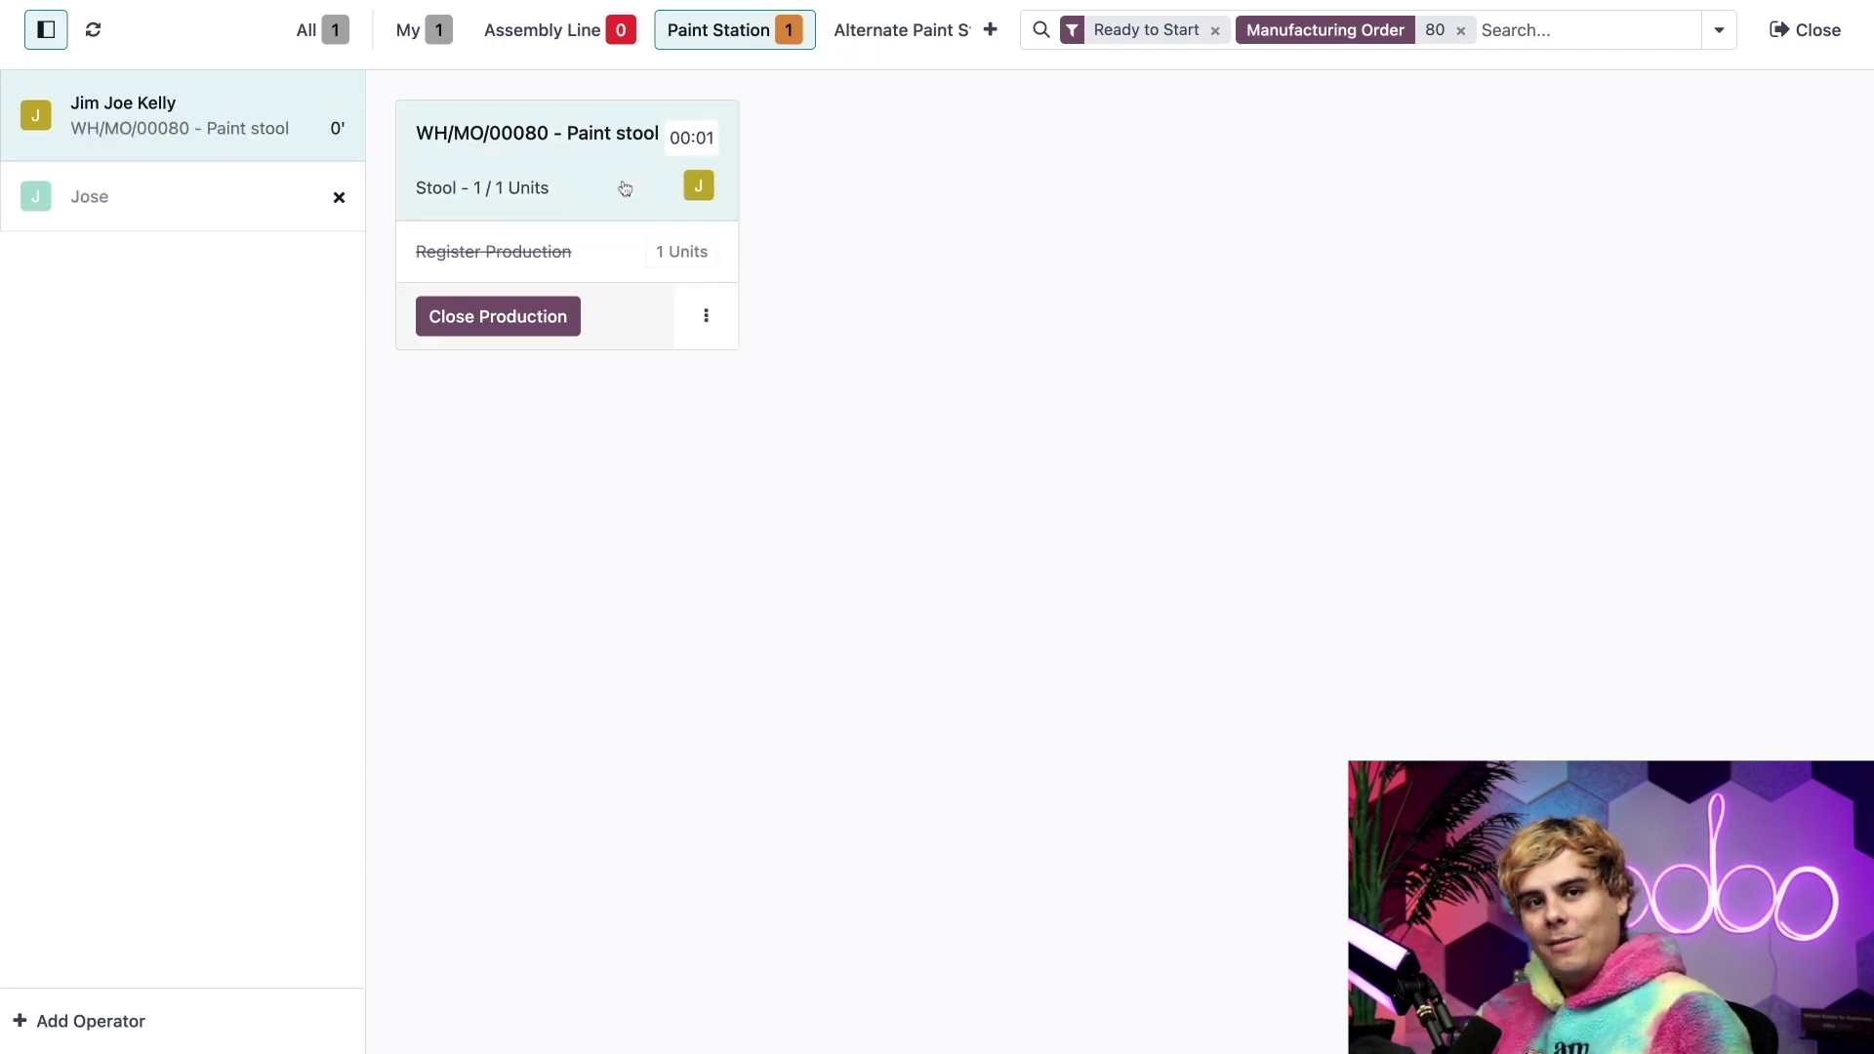
{"action": "left_click", "coordinate": [525, 339]}
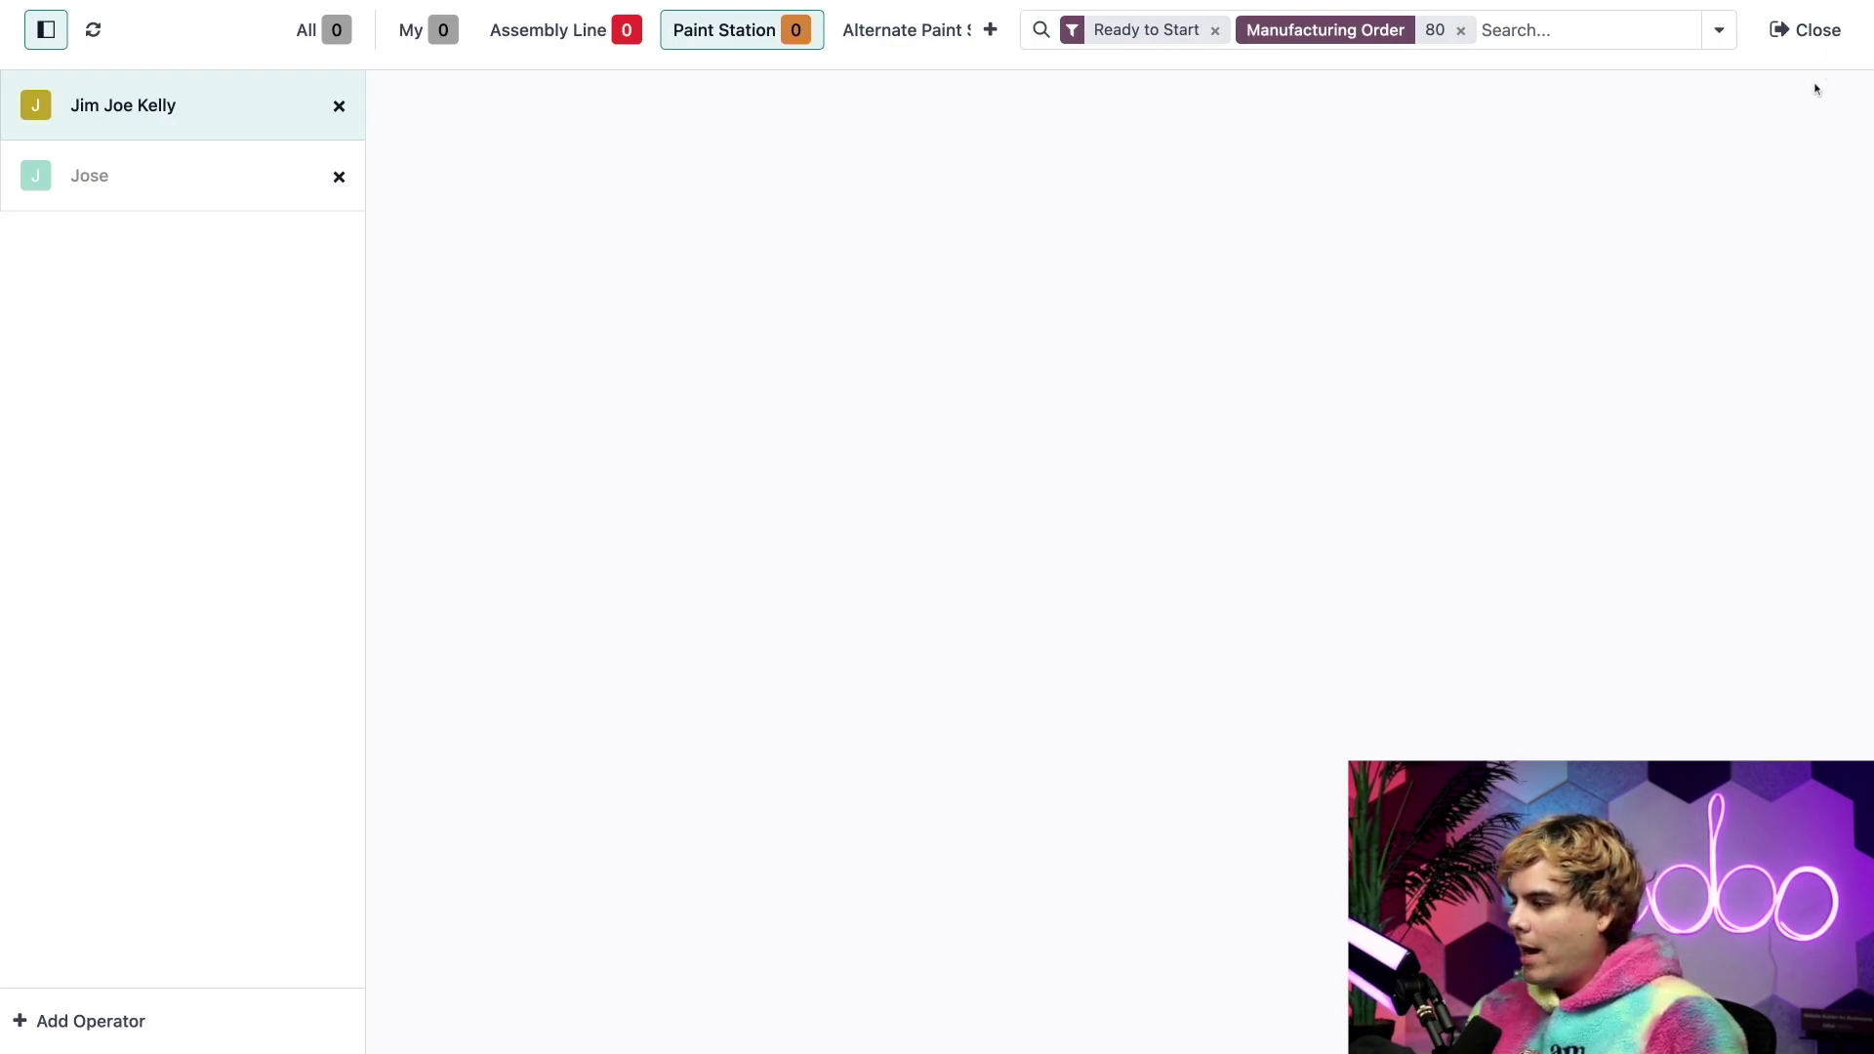
Open WH/MO/00080 from the unfiltered Manufacturing Orders list and view its work orders: Assemble 00:27, Paint 00:06.
{"action": "left_click", "coordinate": [1806, 31]}
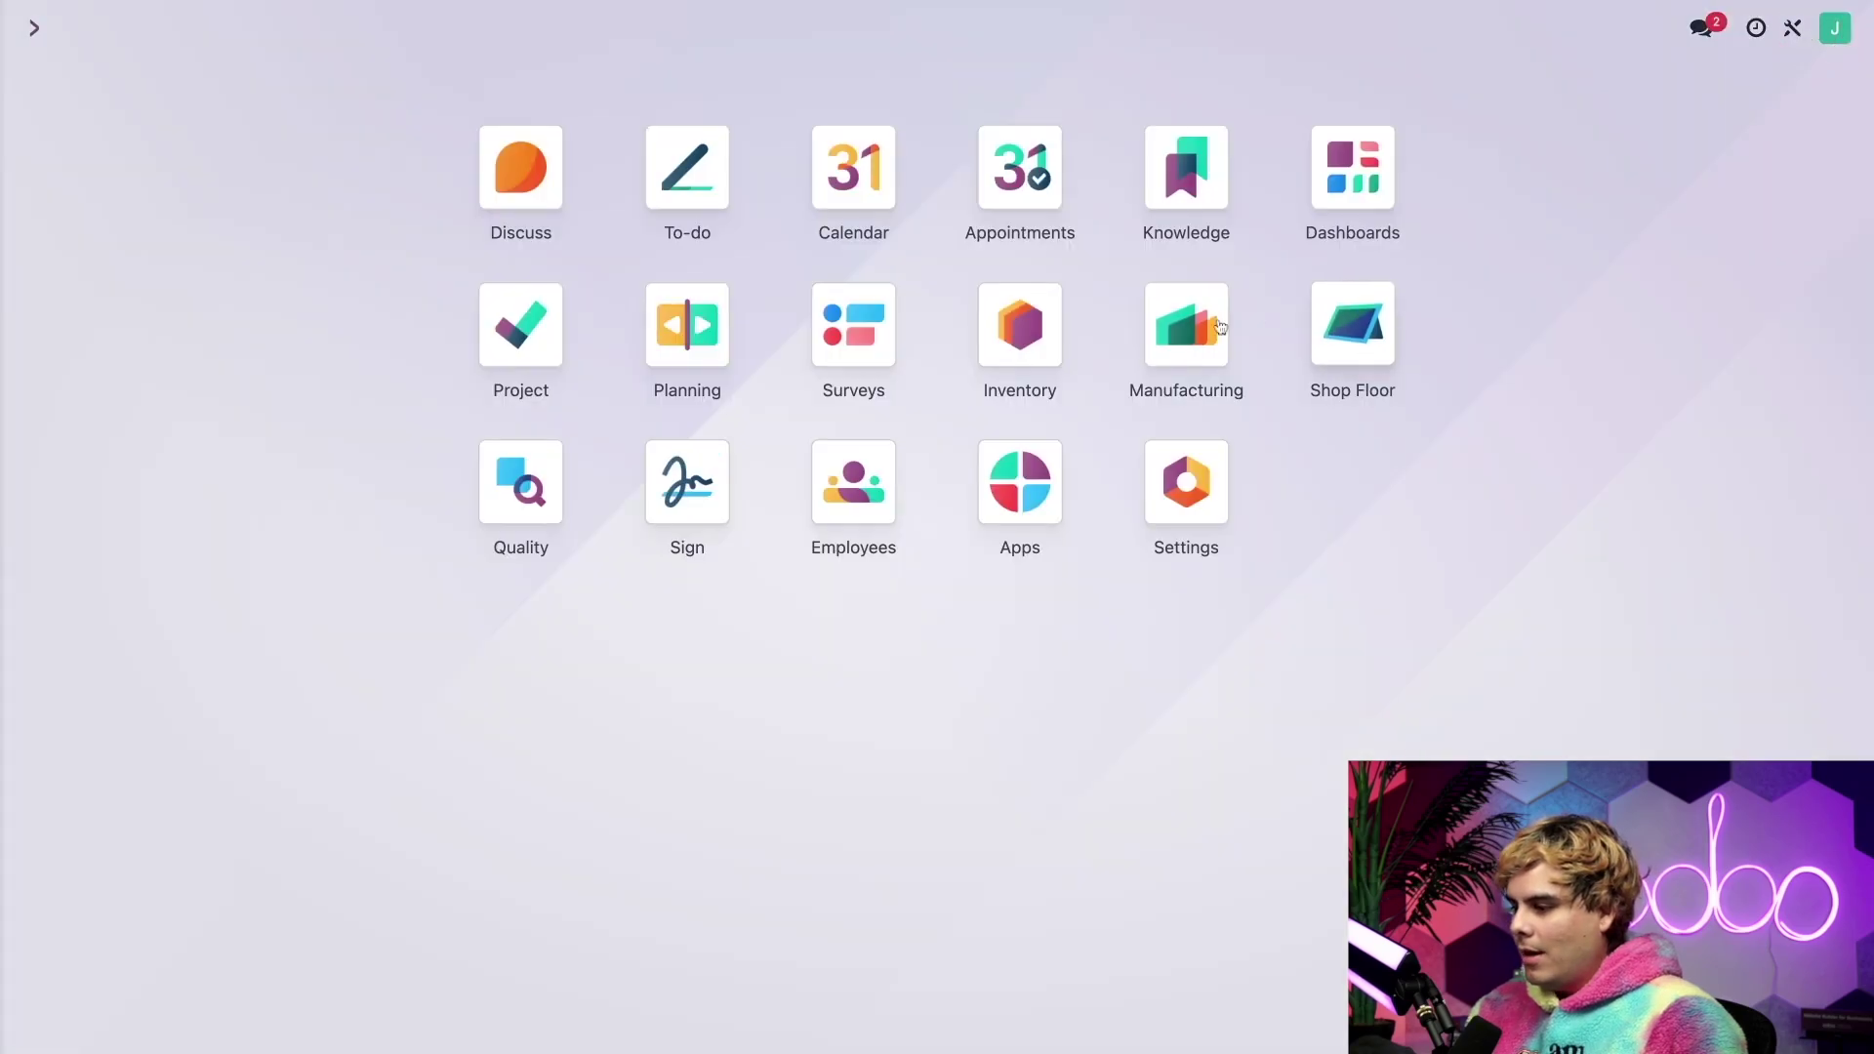
{"action": "left_click", "coordinate": [1201, 324]}
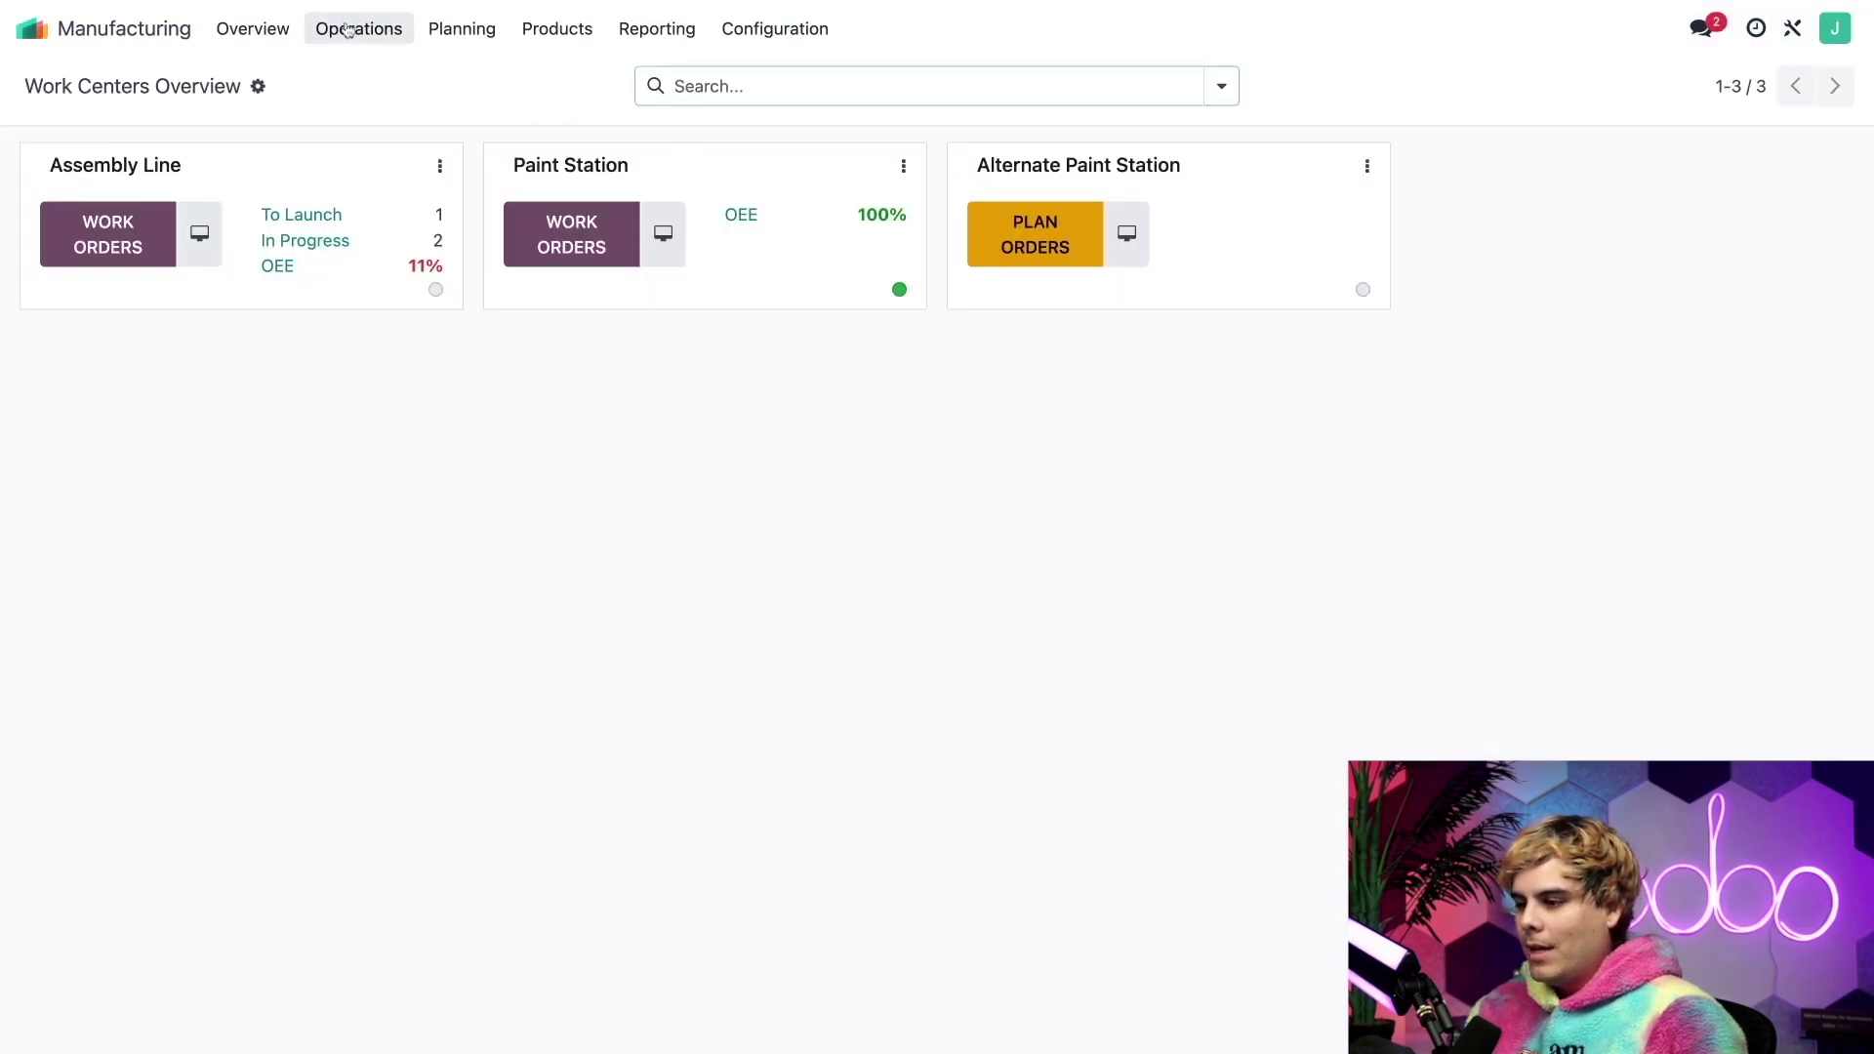
{"action": "left_click", "coordinate": [375, 32]}
{"action": "left_click", "coordinate": [369, 71]}
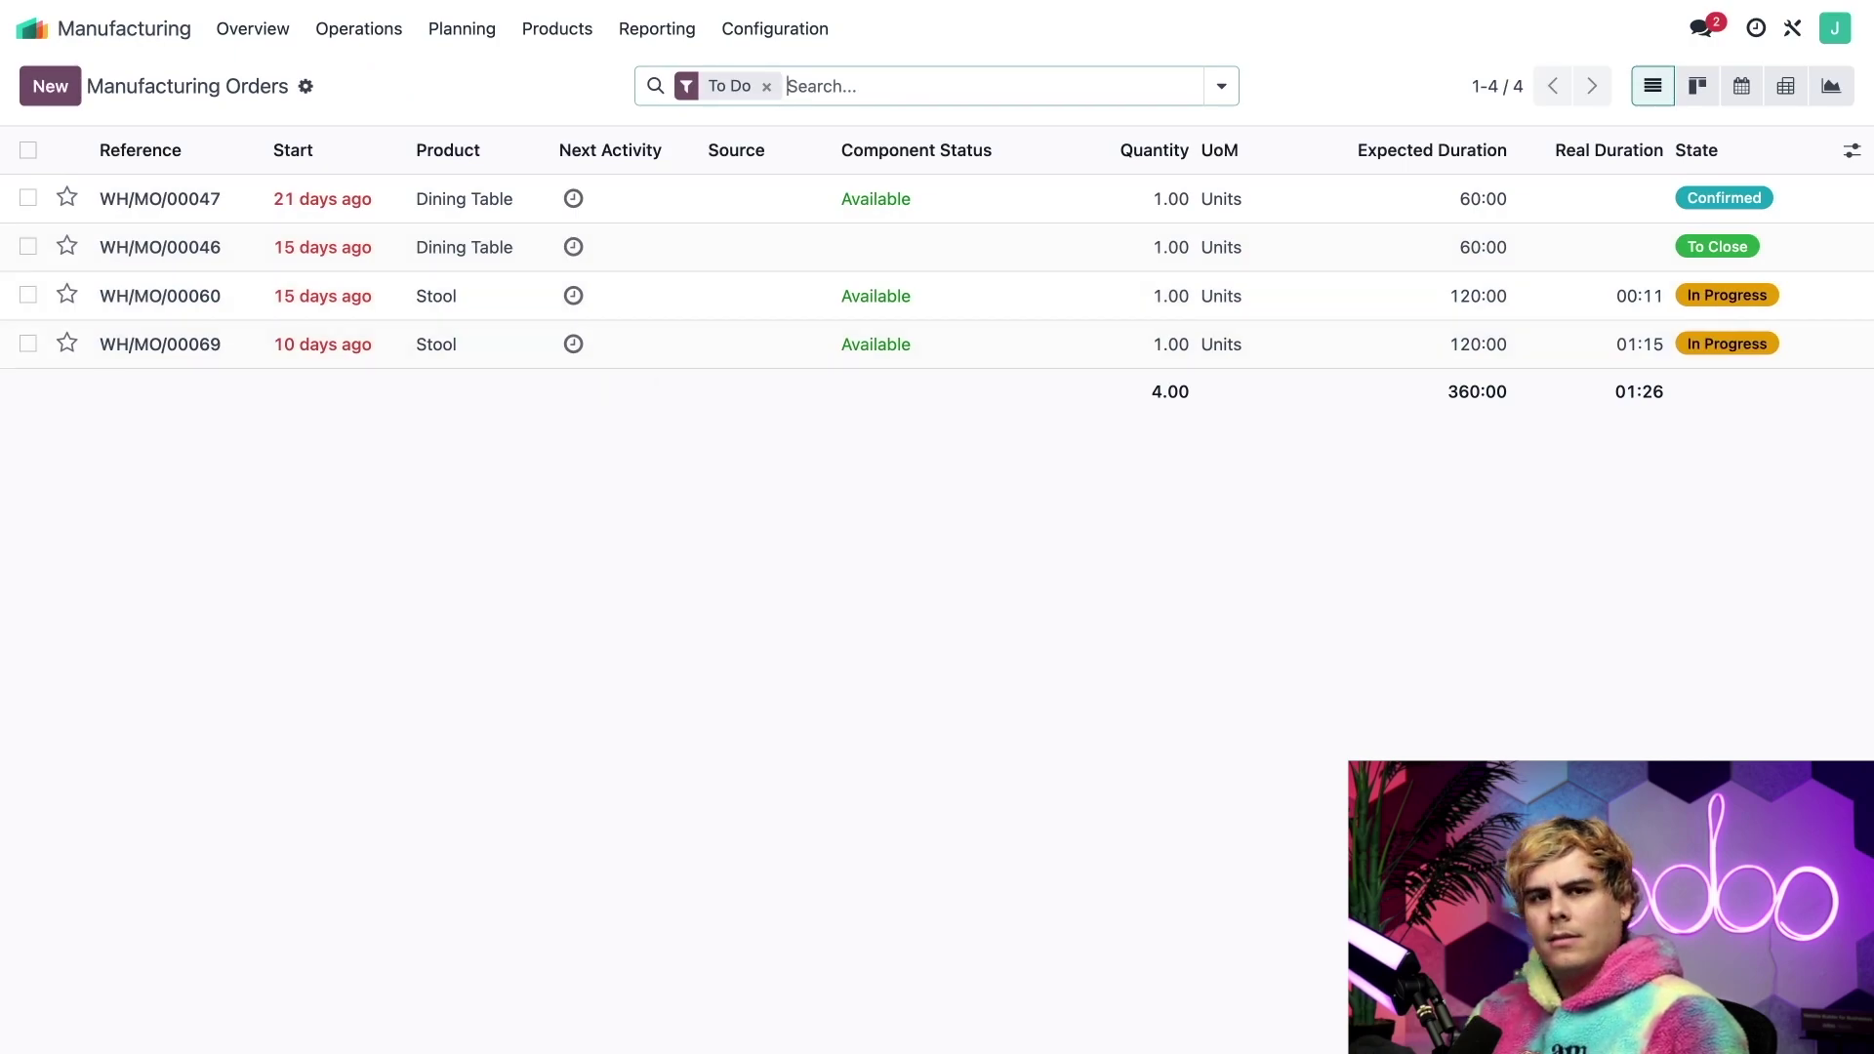
{"action": "left_click", "coordinate": [767, 86]}
{"action": "scroll", "coordinate": [799, 531], "scroll_direction": "down", "scroll_amount": 15}
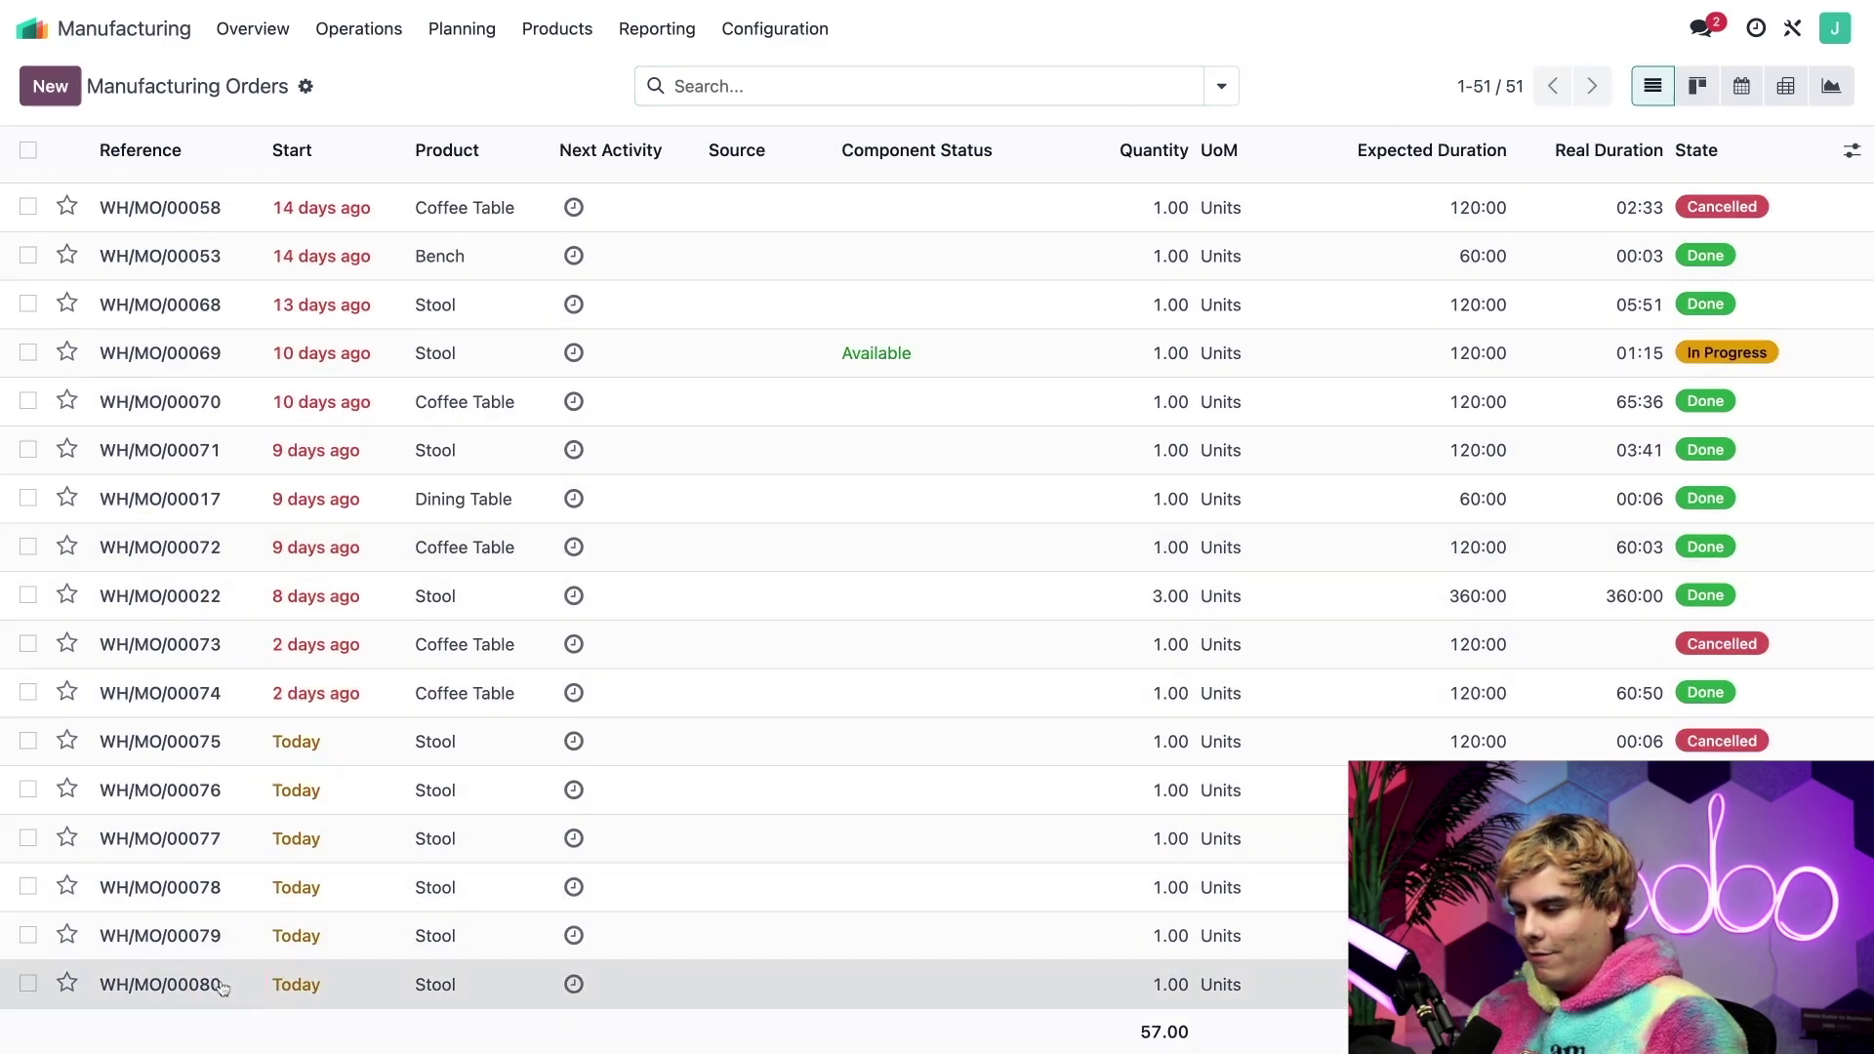
{"action": "left_click", "coordinate": [218, 985]}
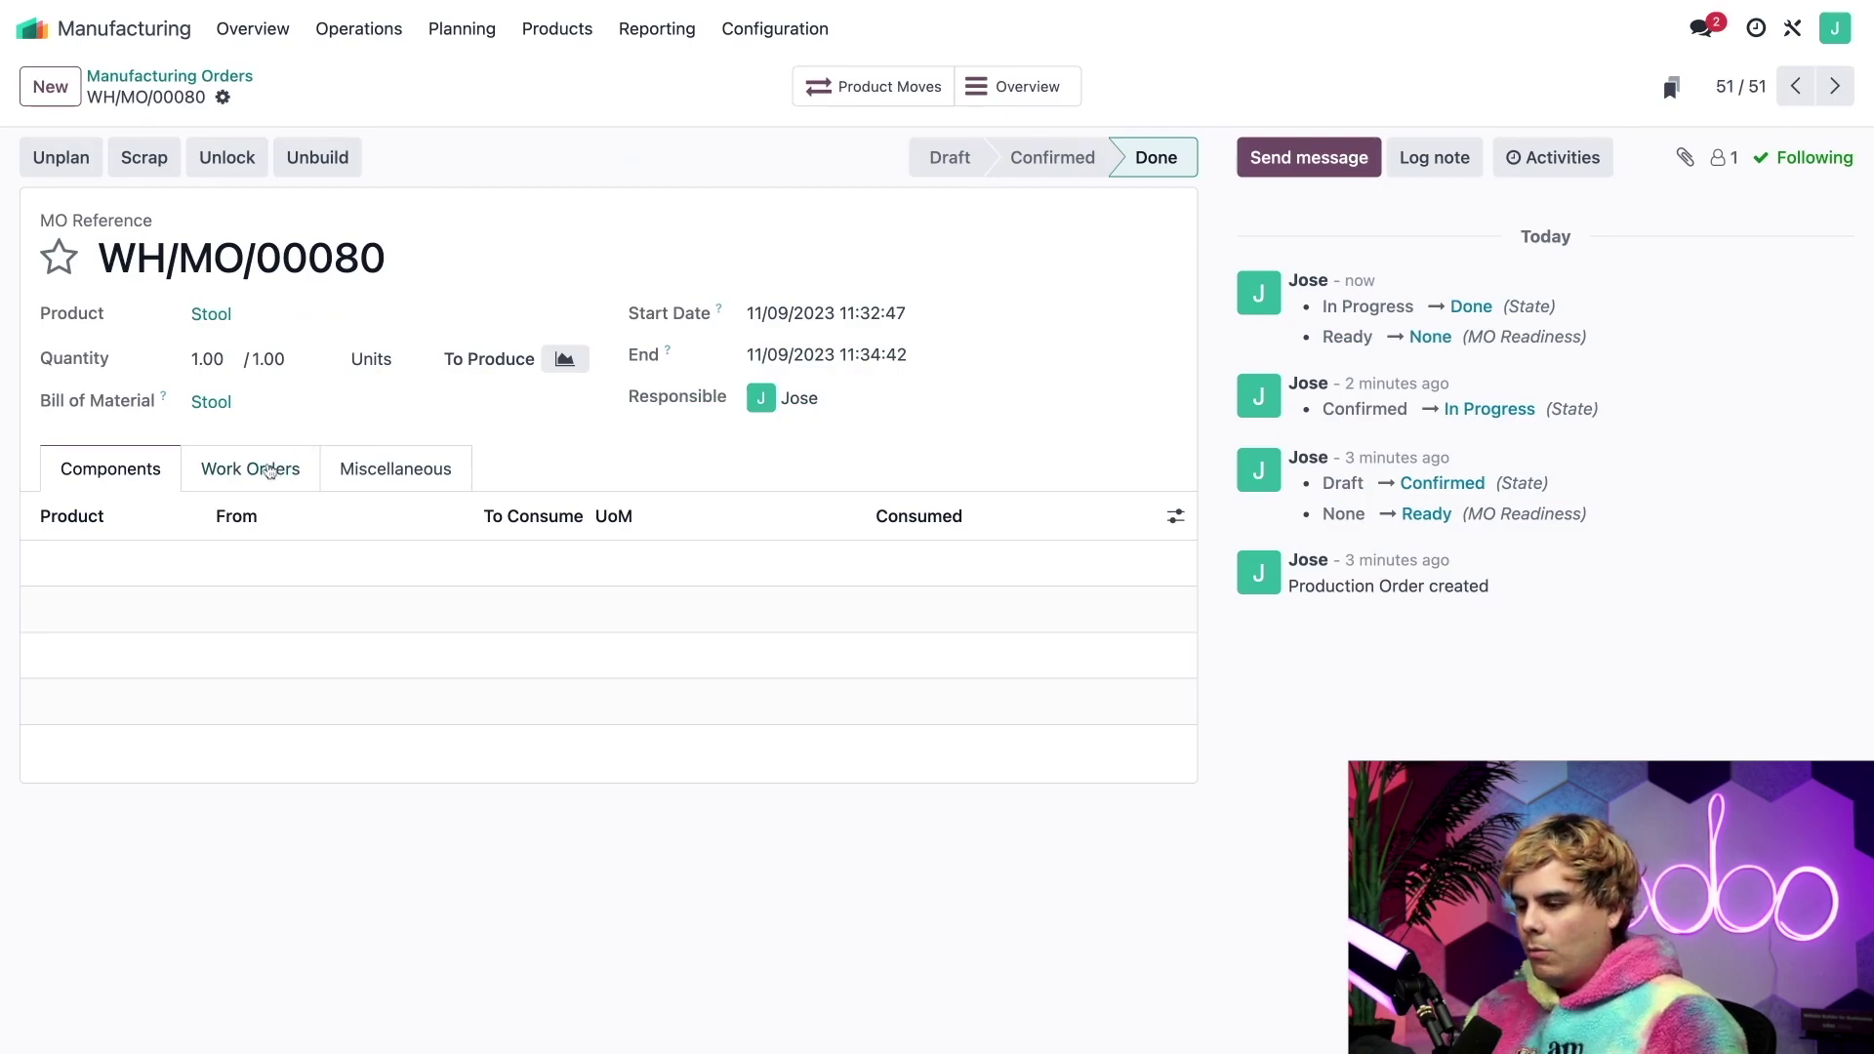
{"action": "left_click", "coordinate": [270, 472]}
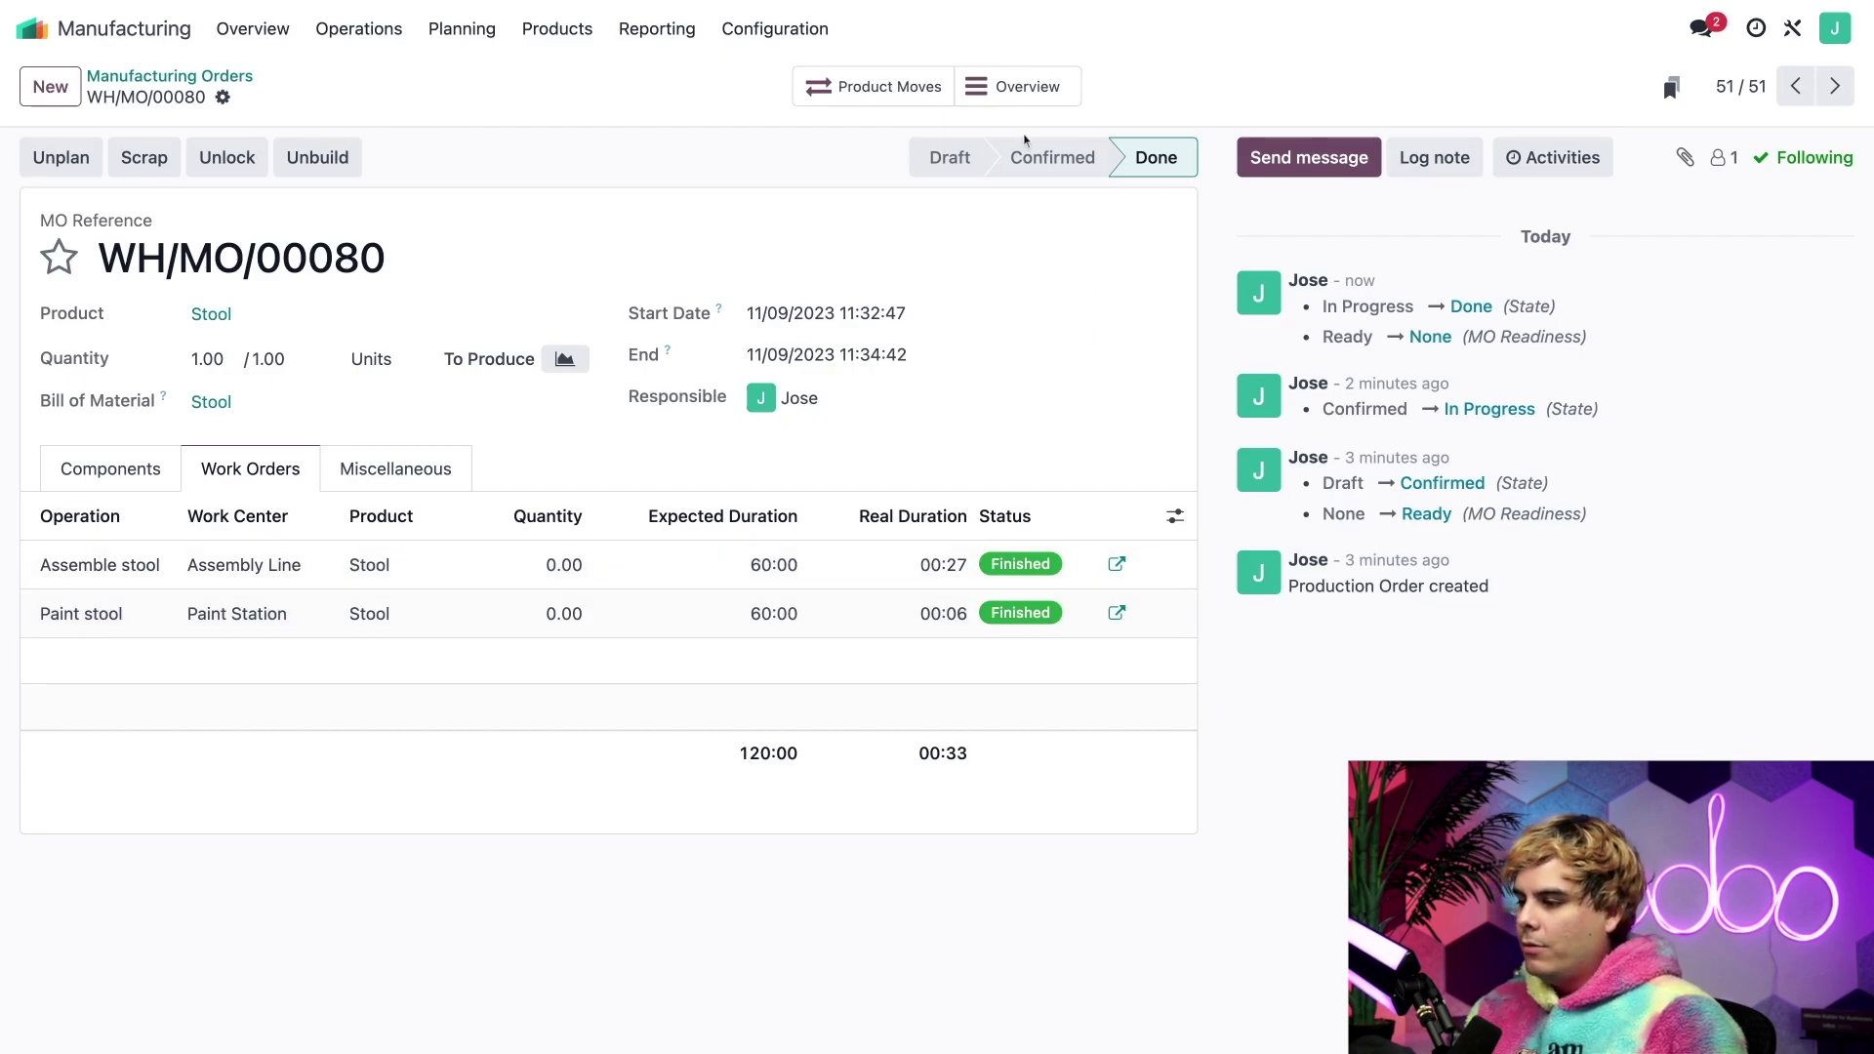
Open the MO Overview: Assemble stool $0.60, Paint stool $0.10, total $0.70.
{"action": "left_click", "coordinate": [1016, 88]}
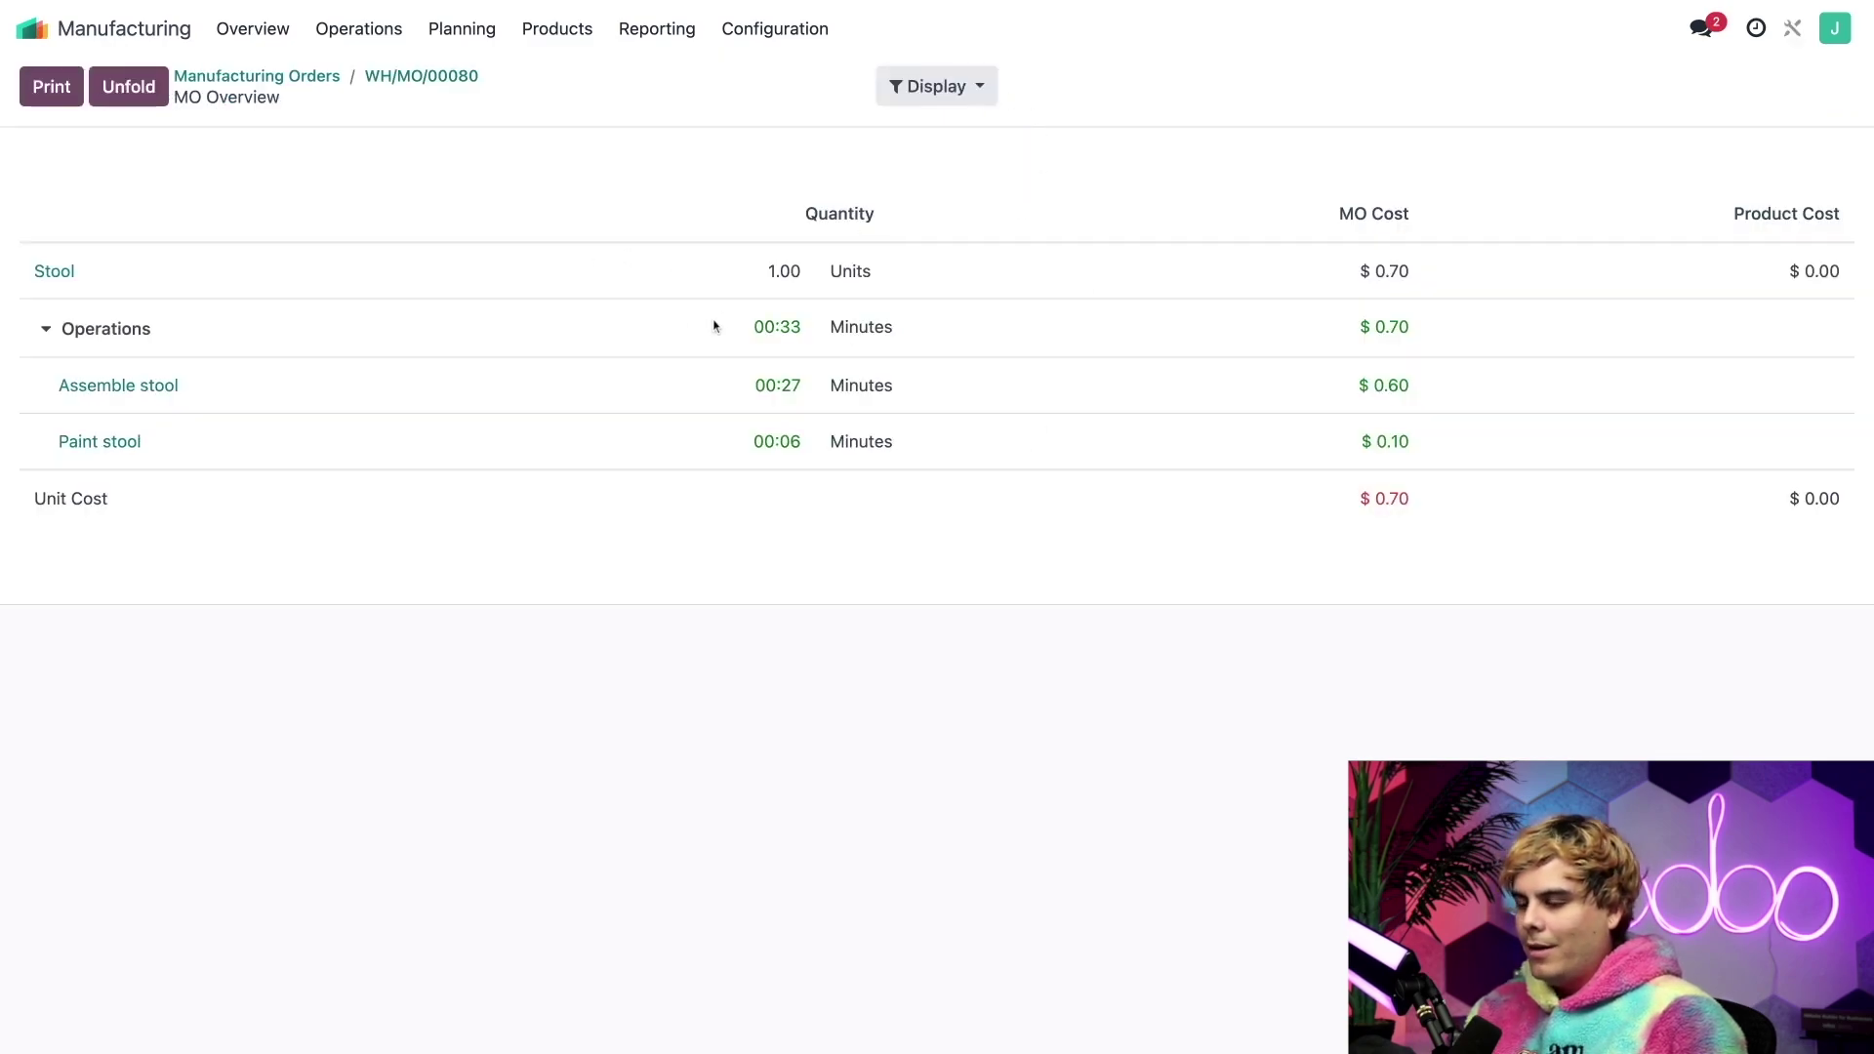